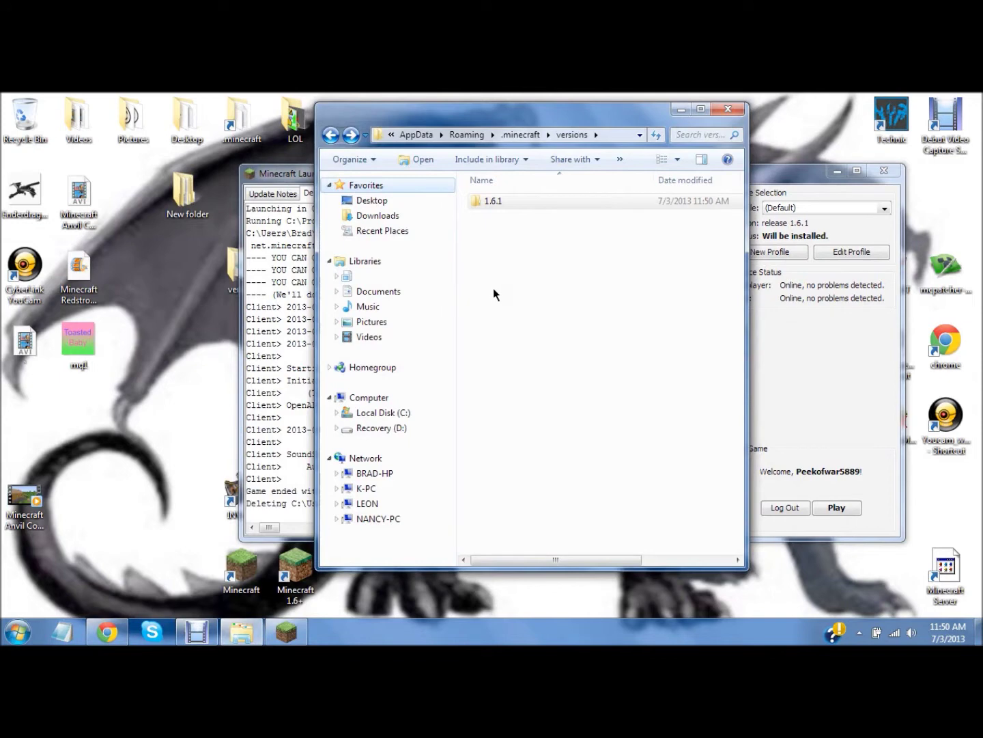
Duplicate the 1.6.1 folder within the versions folder
right_click(538, 259)
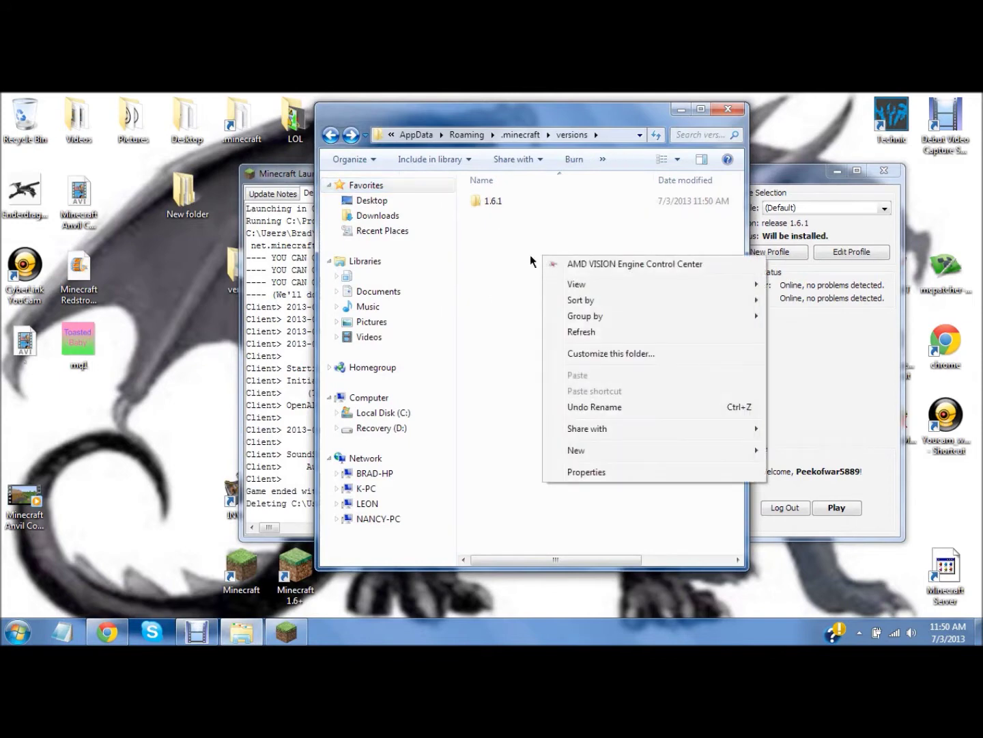
left_click(482, 200)
right_click(481, 200)
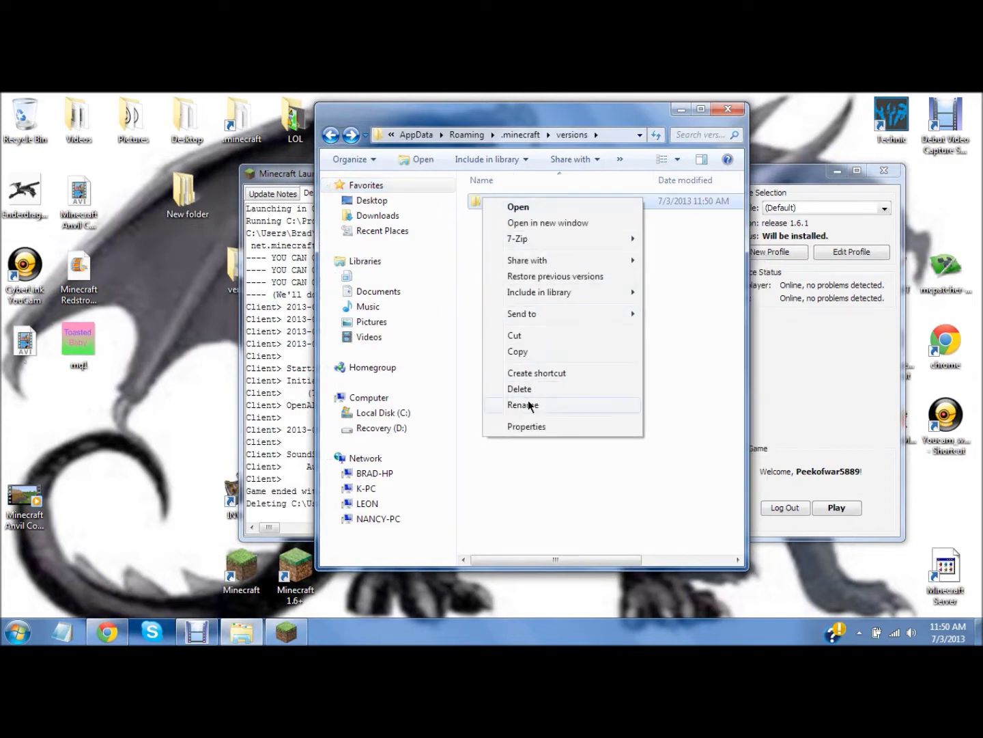
left_click(524, 355)
right_click(494, 206)
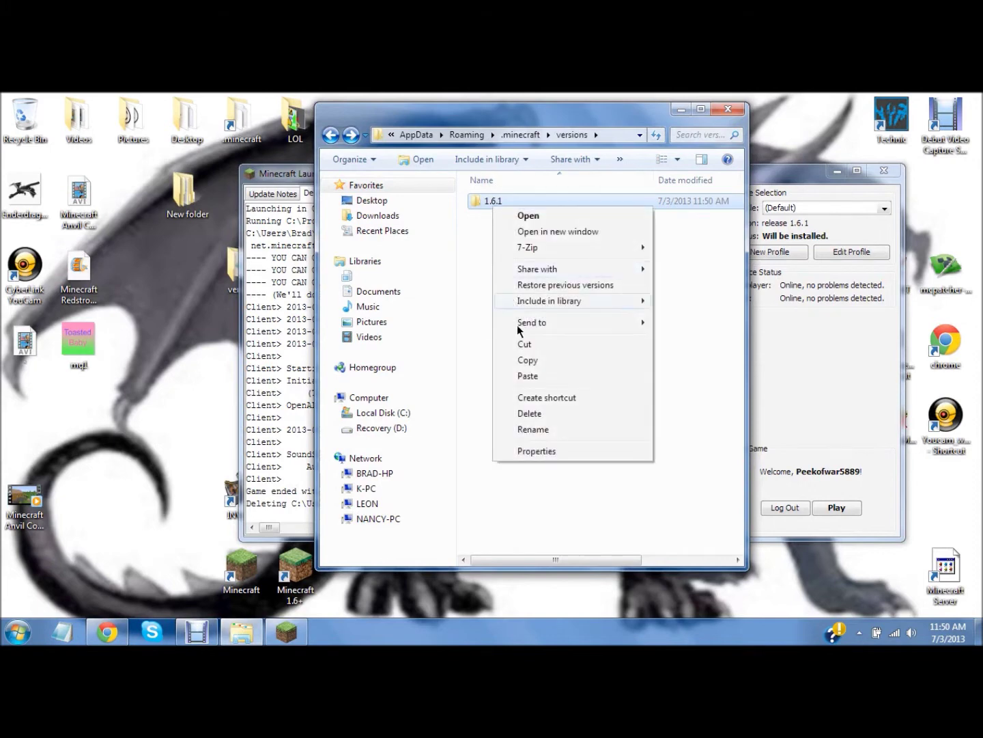
left_click(525, 359)
right_click(526, 327)
left_click(560, 442)
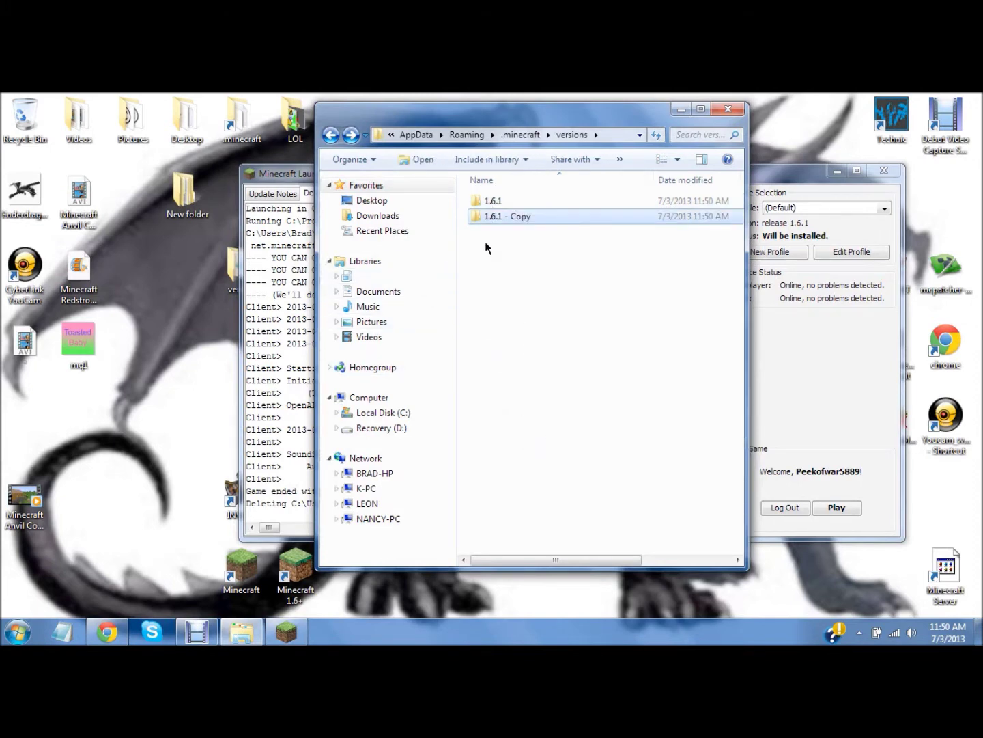
Rename the copied 1.6.1 folder as MODinstalation
right_click(502, 218)
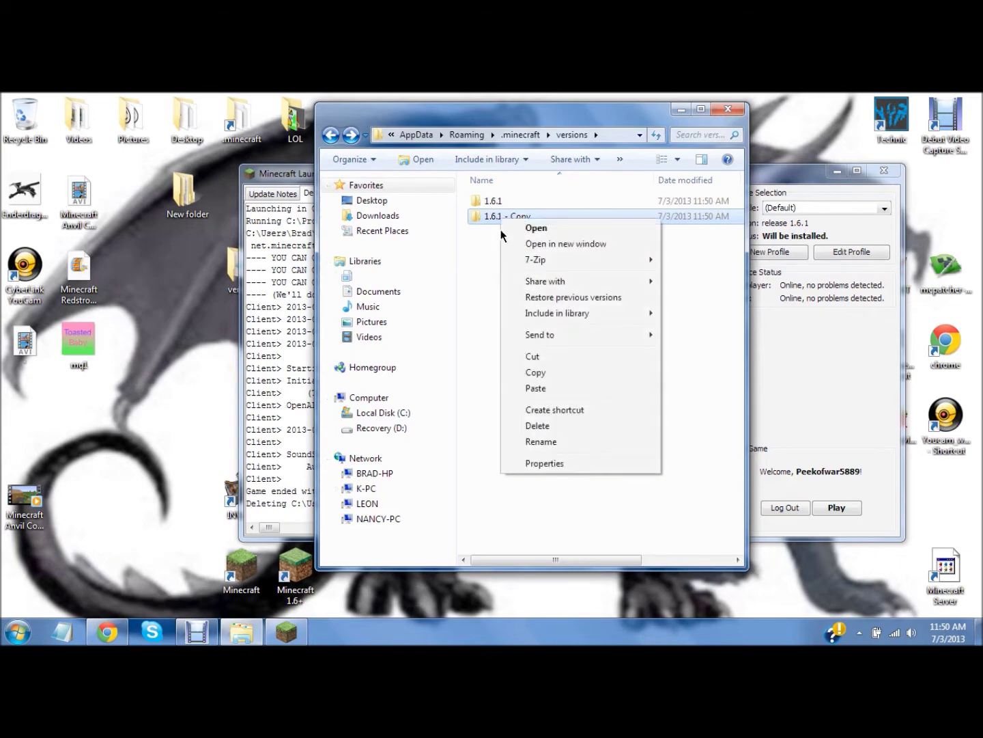
left_click(544, 439)
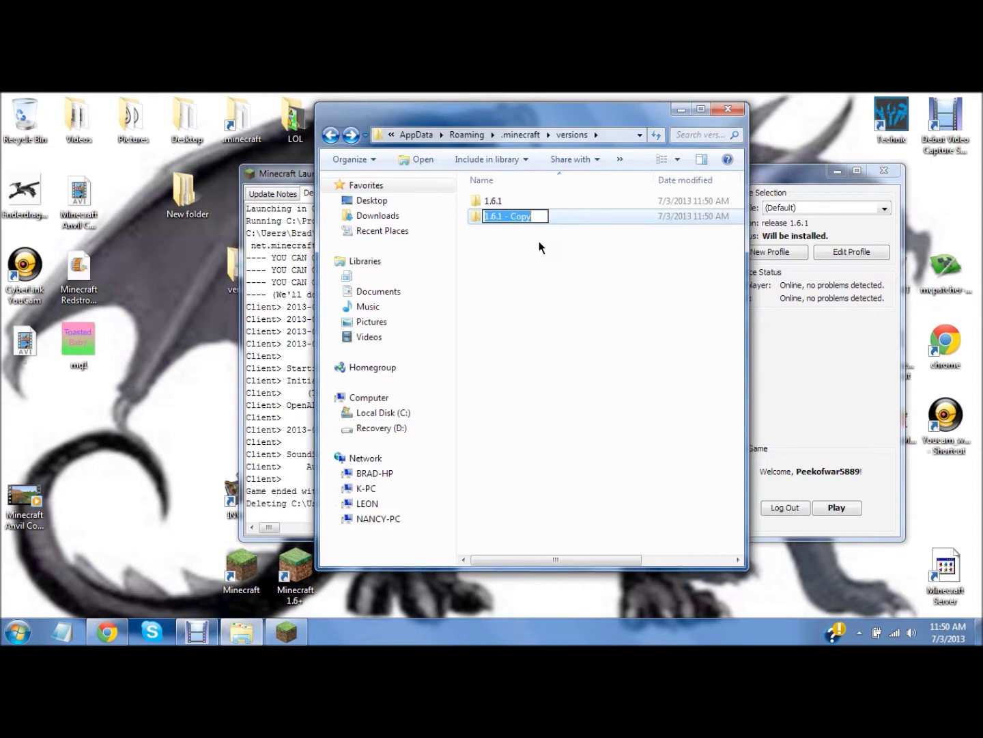
type("MODinstalation")
left_click(572, 221)
Open the MODinstalation folder and rename its 1.6.1 JAR file as MODinstalation
double_click(566, 220)
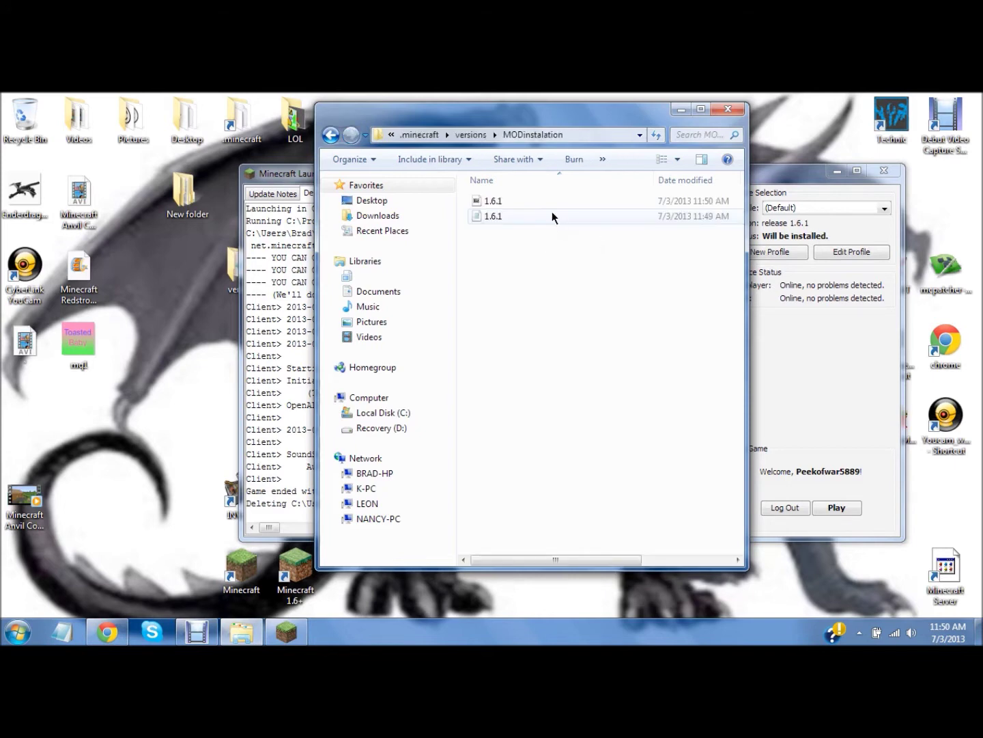
right_click(488, 202)
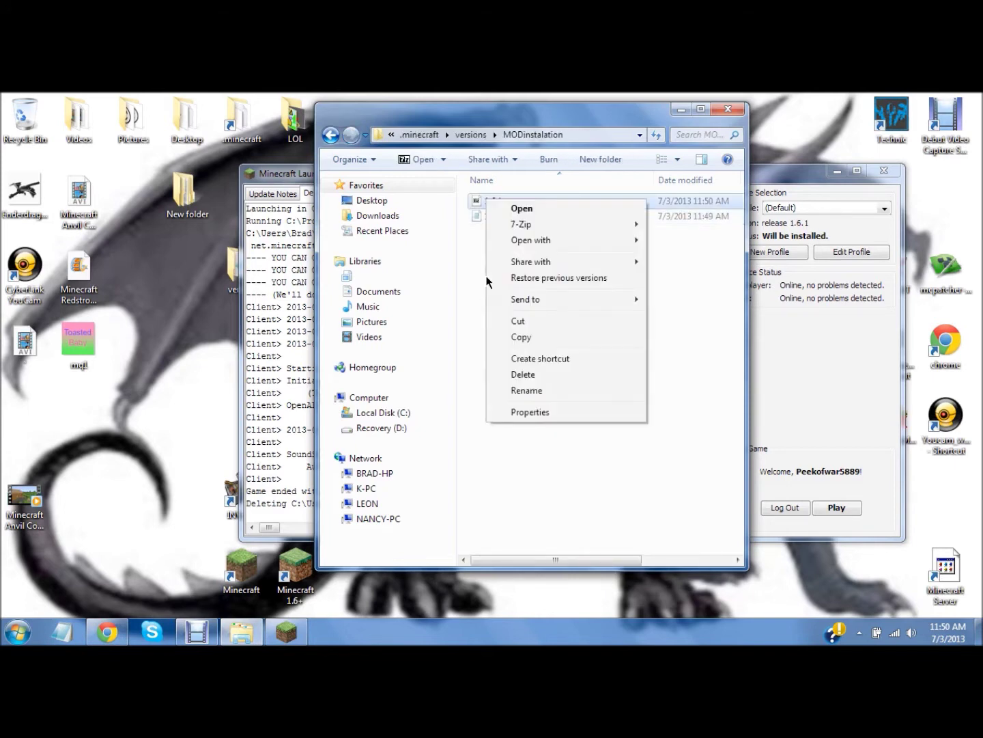
left_click(532, 391)
key("ctrl+v")
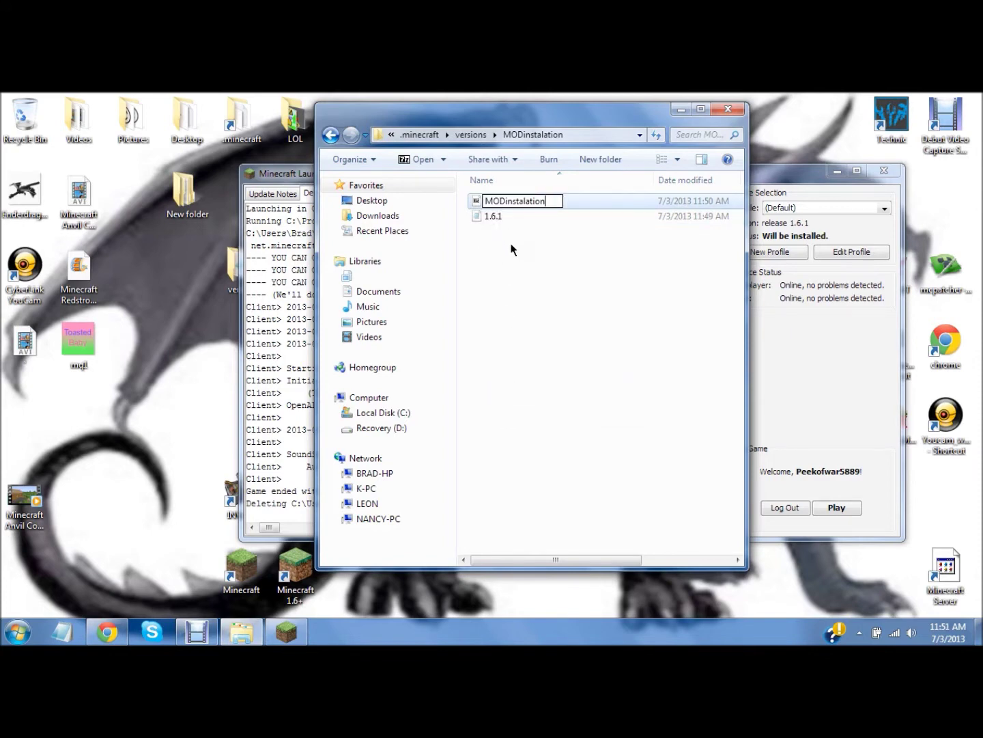
key("Return")
Widen the folder window and move the Type column ahead of Date modified
right_click(488, 202)
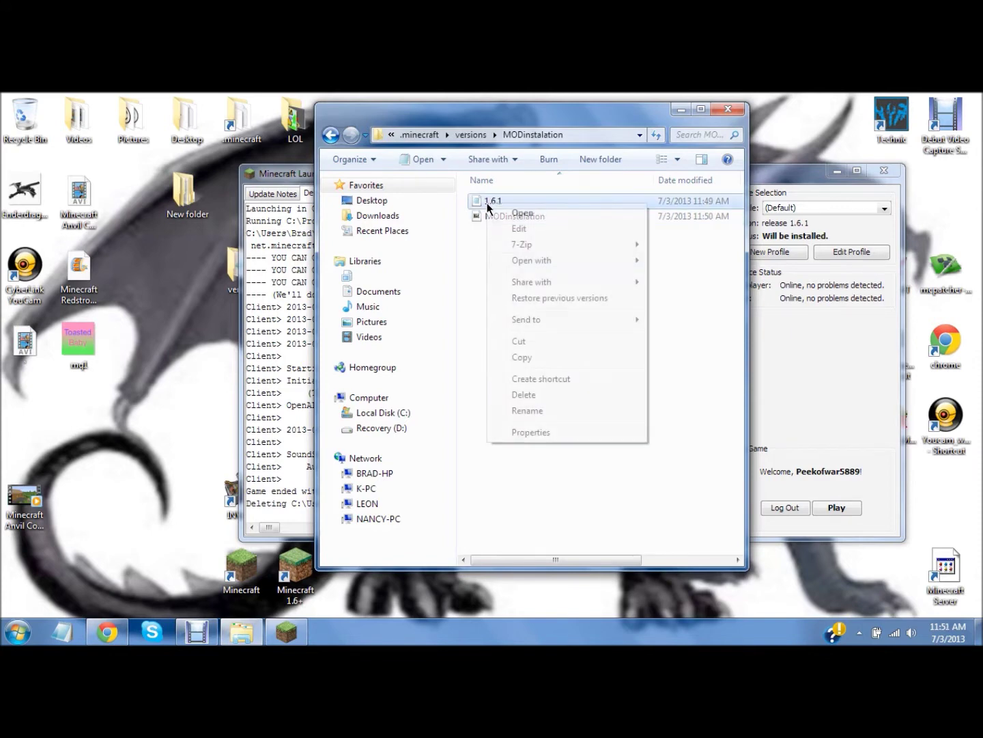
left_click(724, 280)
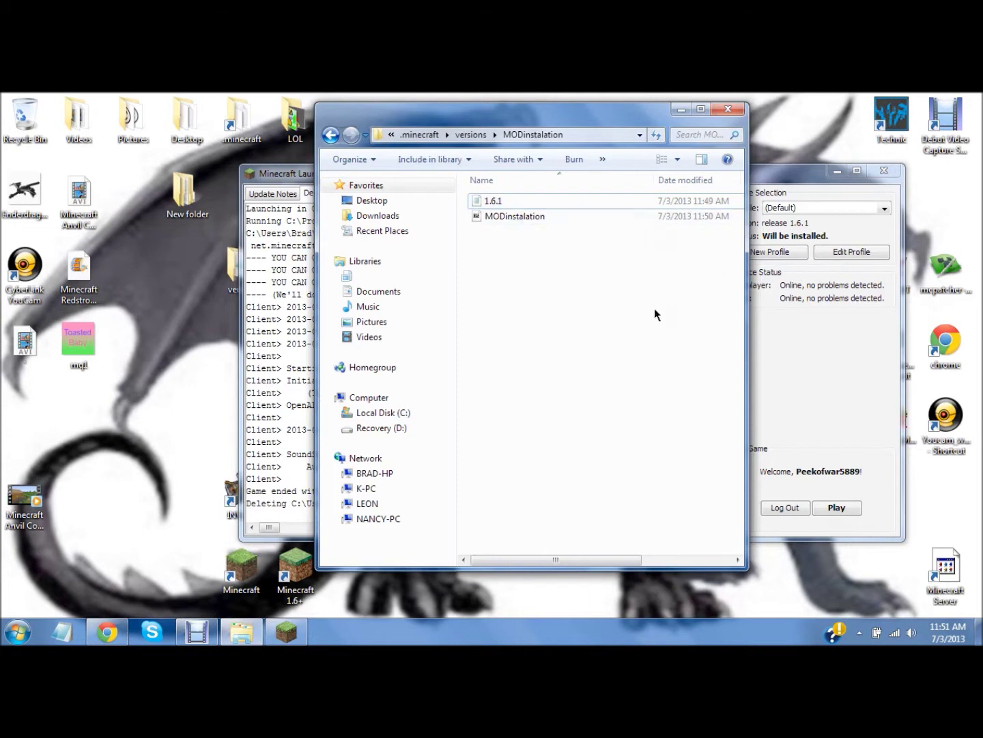
left_click_drag(747, 322, 896, 328)
left_click_drag(782, 183, 679, 188)
left_click(735, 182)
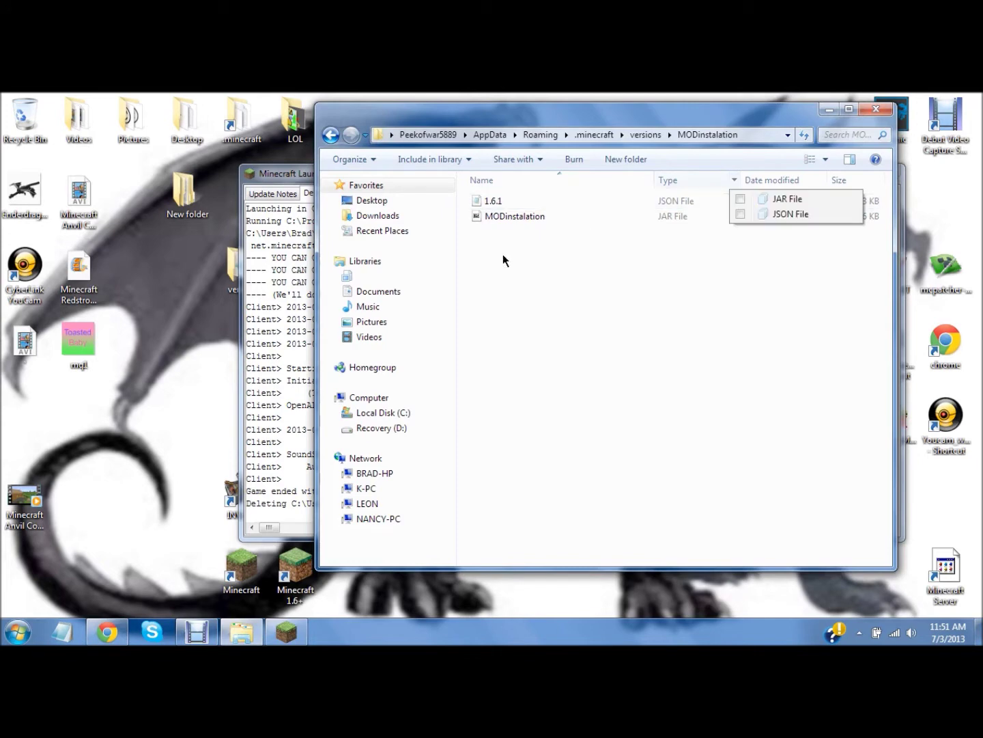
left_click(537, 279)
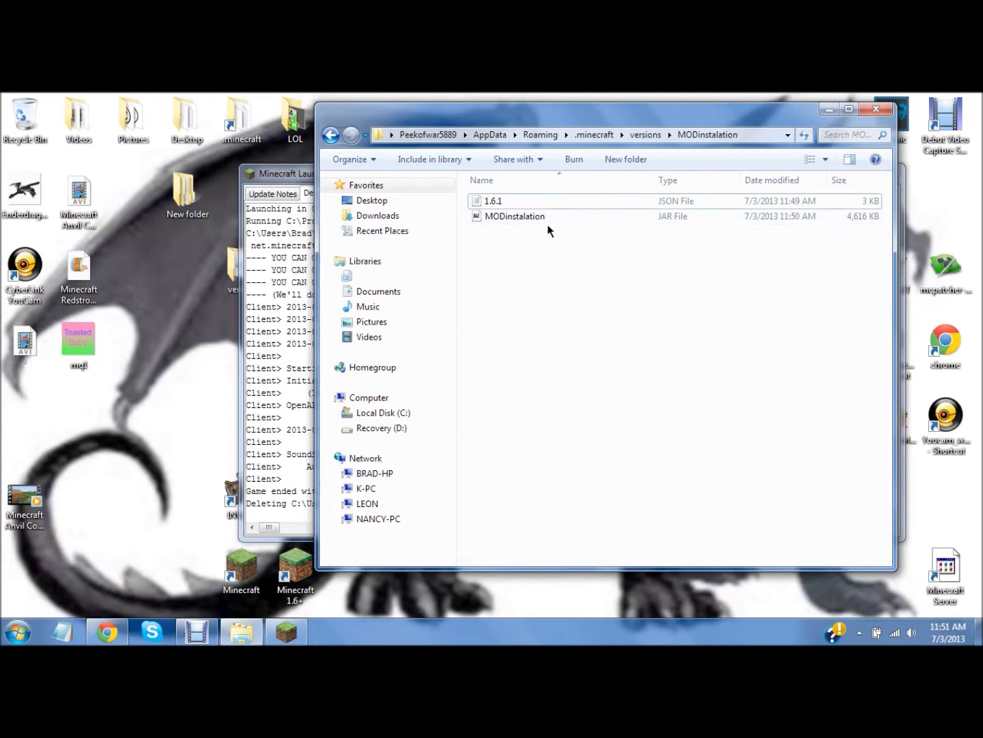
Rename the 1.6.1 JSON file as MODinstalation
right_click(483, 199)
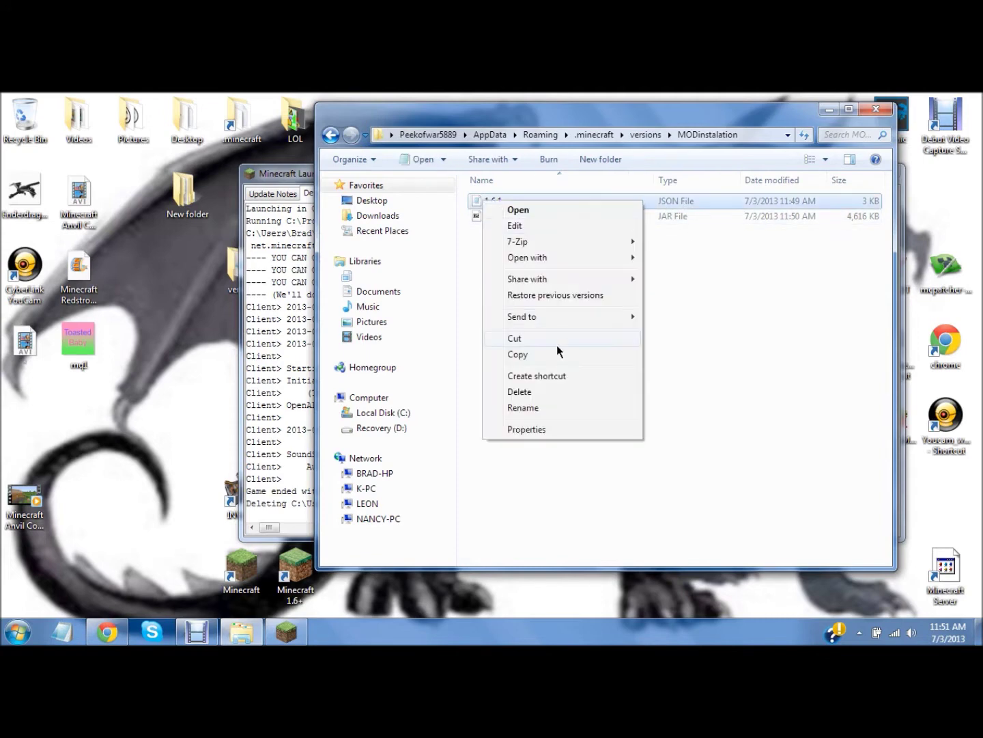
left_click(539, 406)
type("MODinstalation")
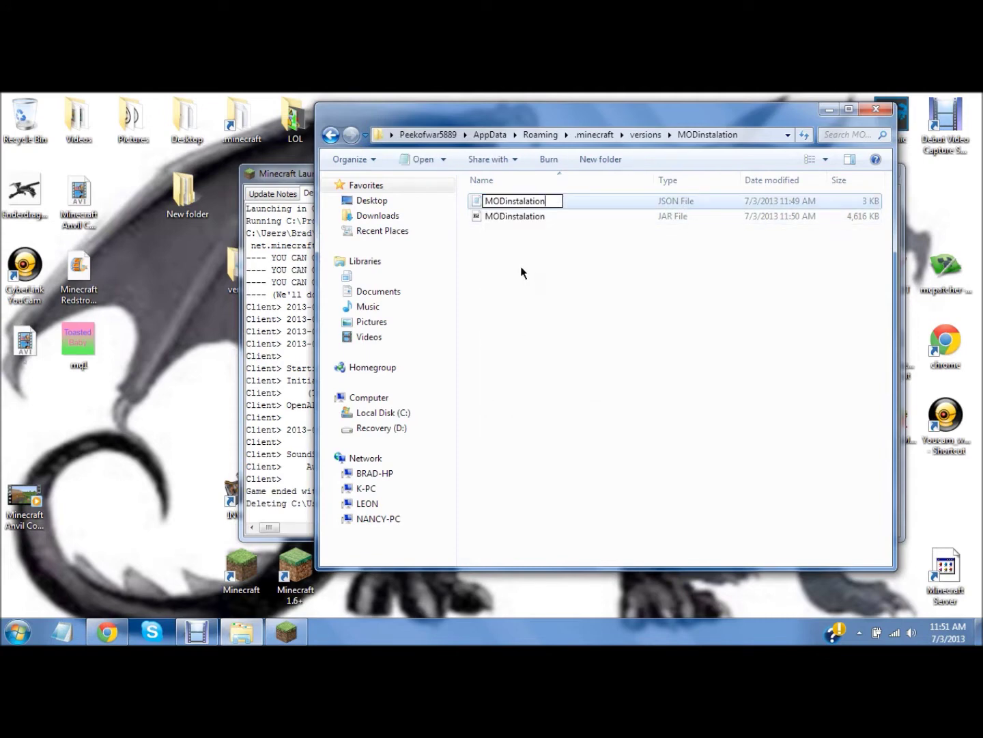
left_click(562, 256)
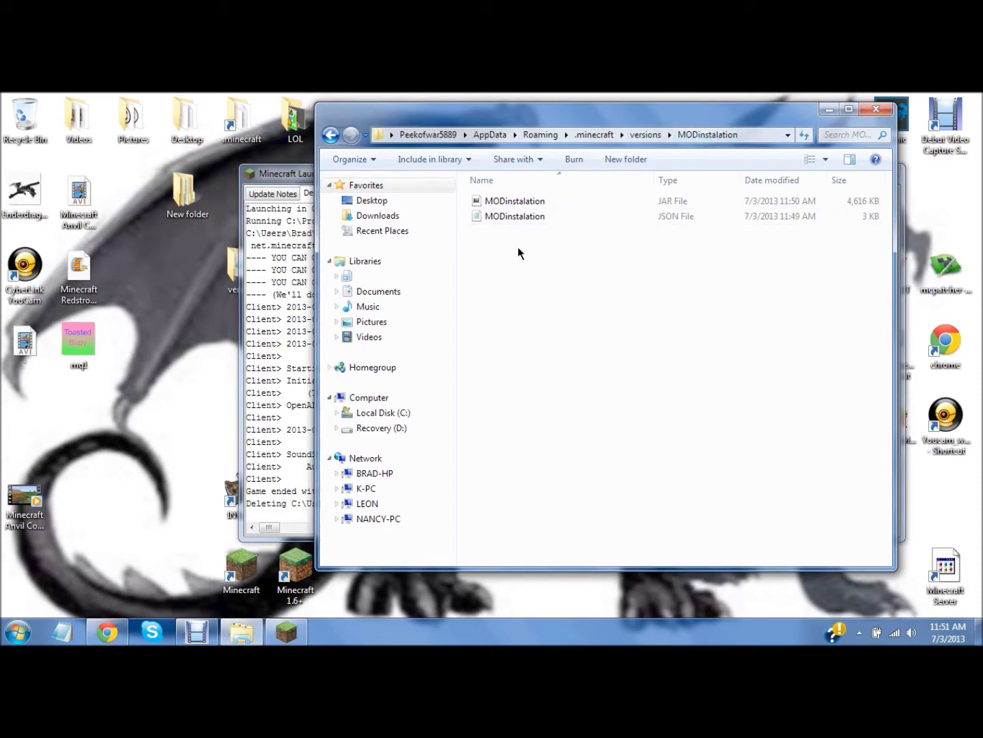
Open the MODinstalation JSON file in Notepad, replace its id value with MODinstalation, and save the file
double_click(492, 215)
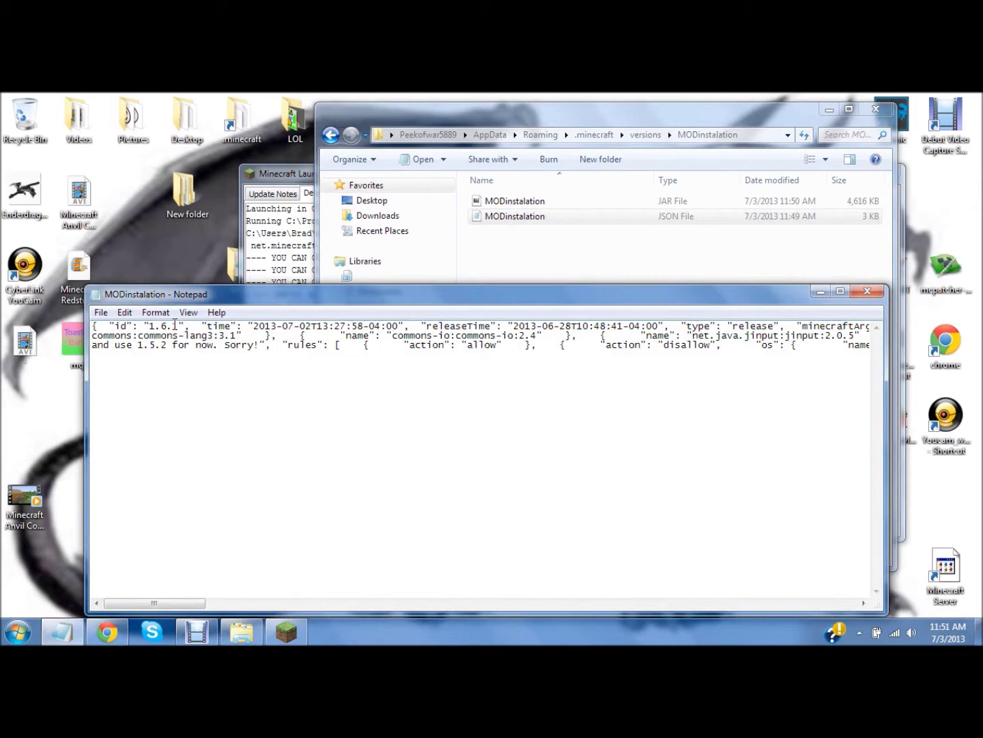
left_click_drag(174, 323, 150, 326)
type("MODinstalation")
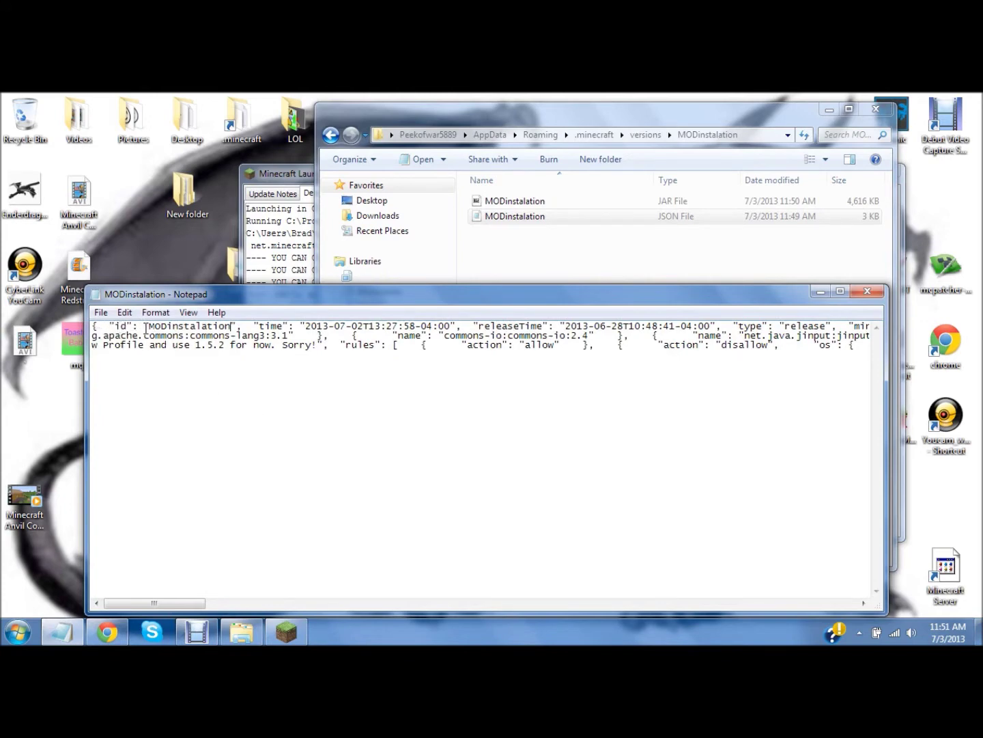
type("w")
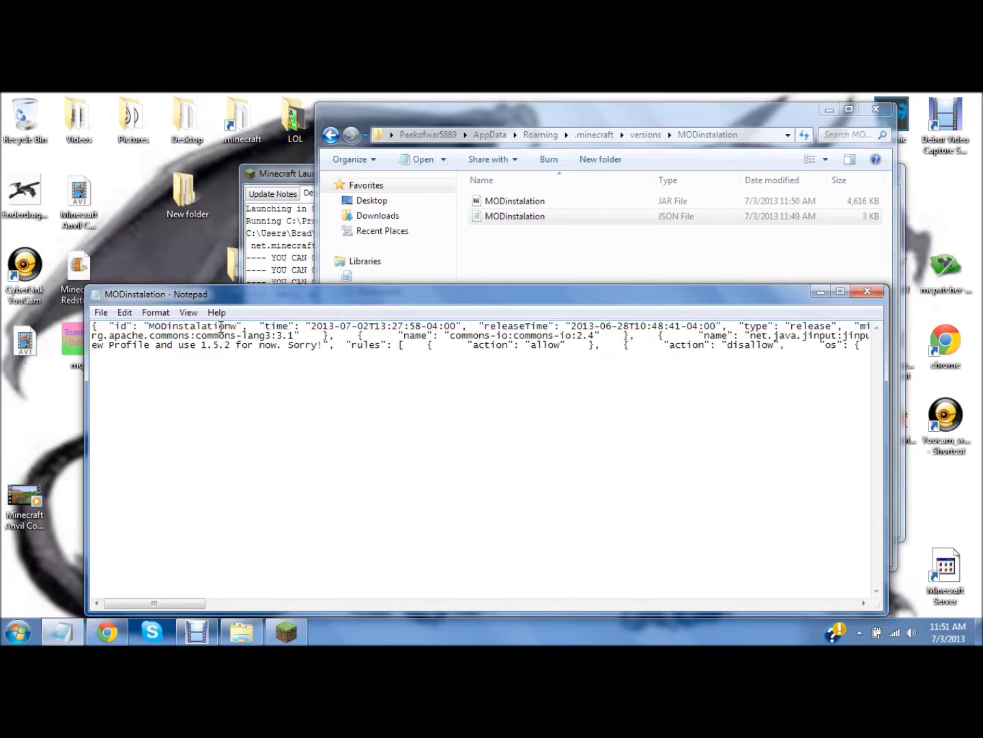
key("BackSpace")
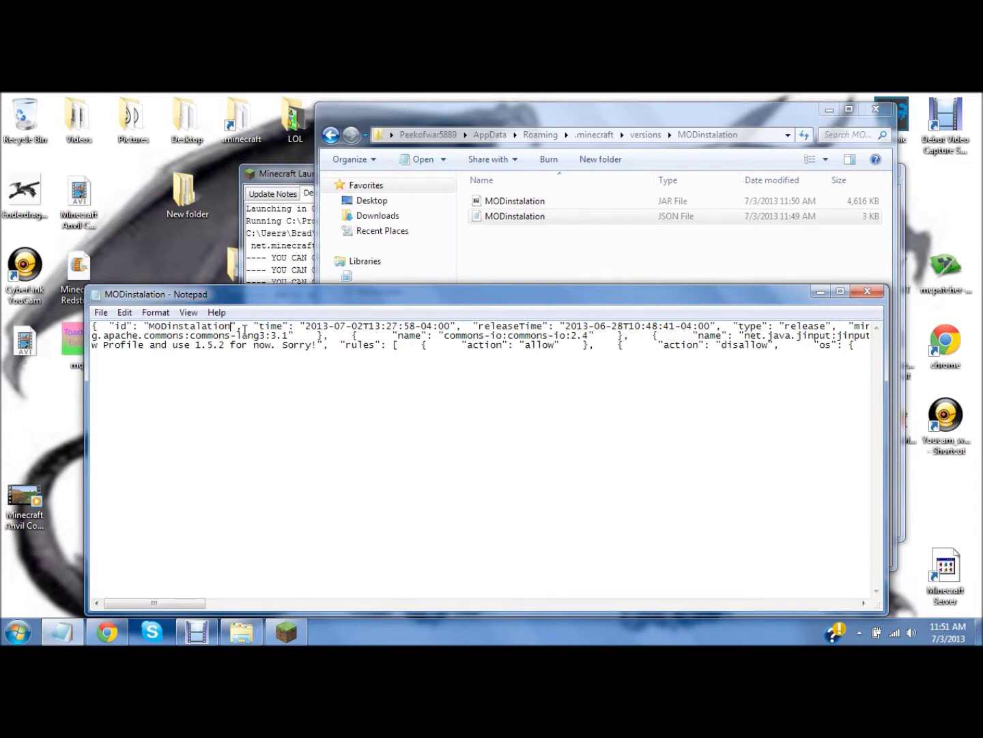
left_click(864, 293)
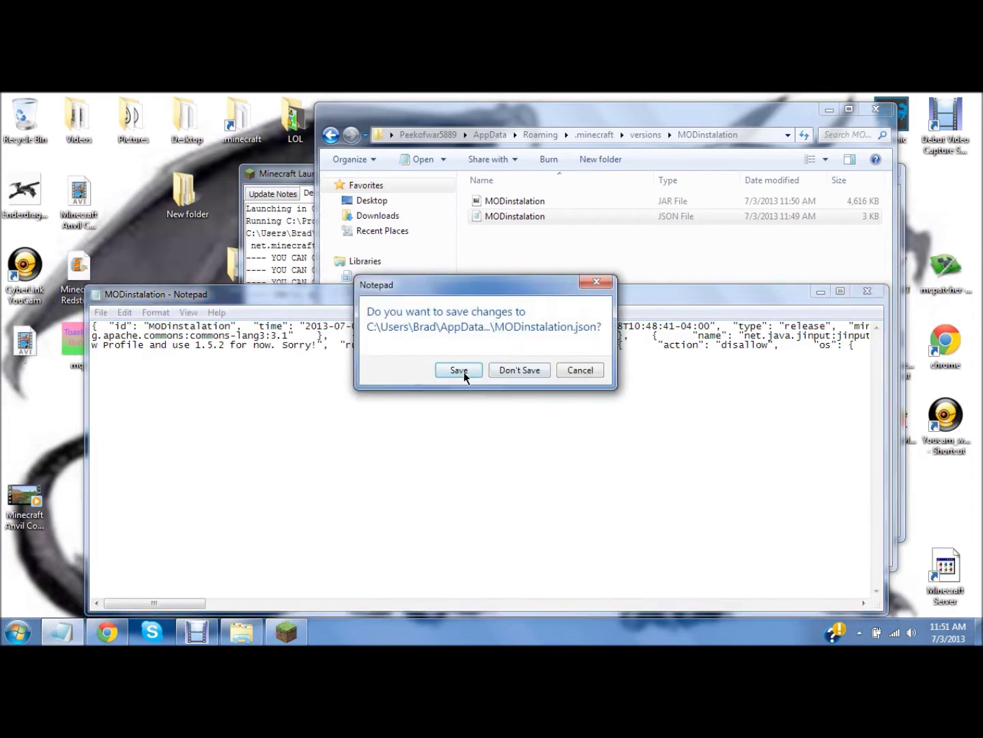
left_click(464, 372)
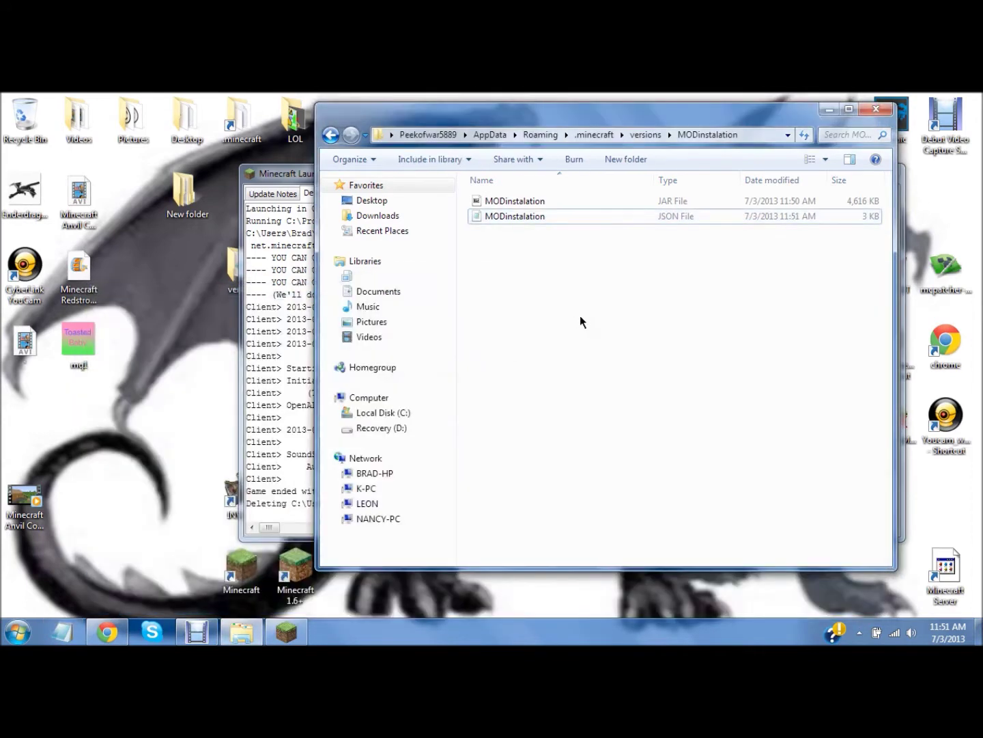
Return to the versions folder and restart the Minecraft Launcher with the Minecraft 1.6+ desktop shortcut
key("BackSpace")
key("BackSpace")
key("alt+Right")
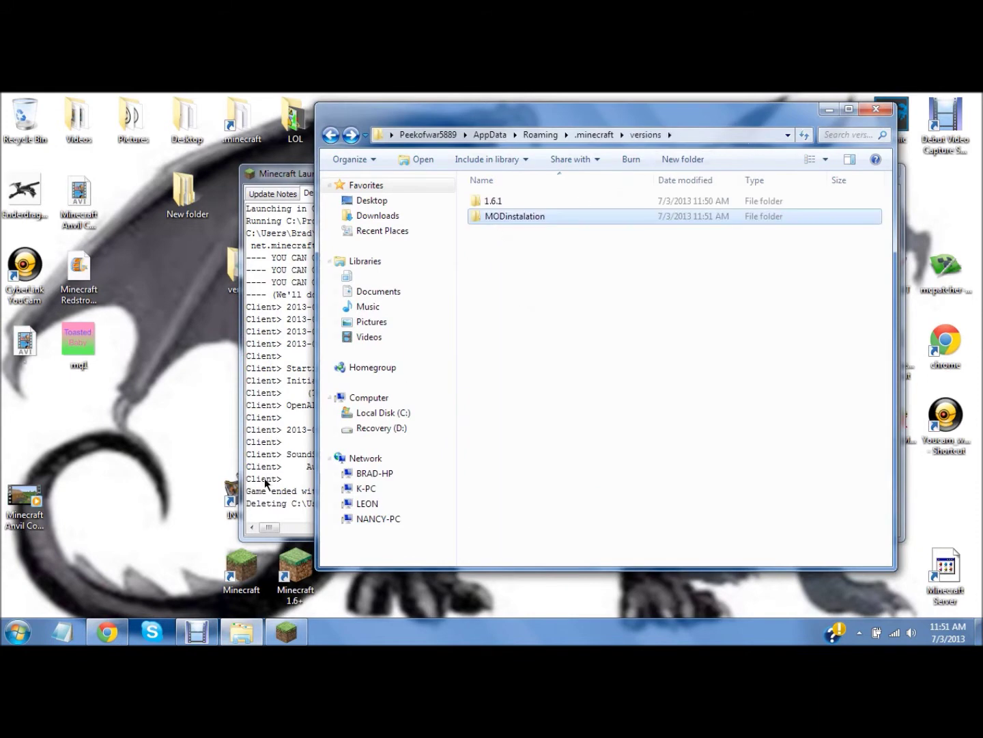
left_click(285, 632)
left_click(806, 208)
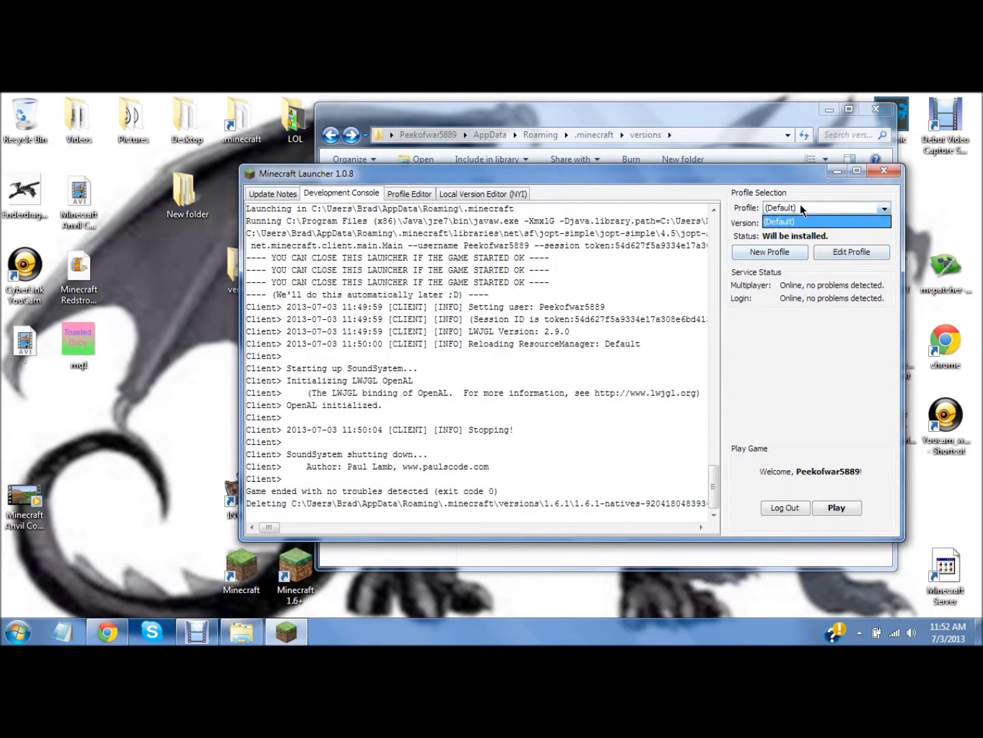
left_click(884, 170)
double_click(300, 587)
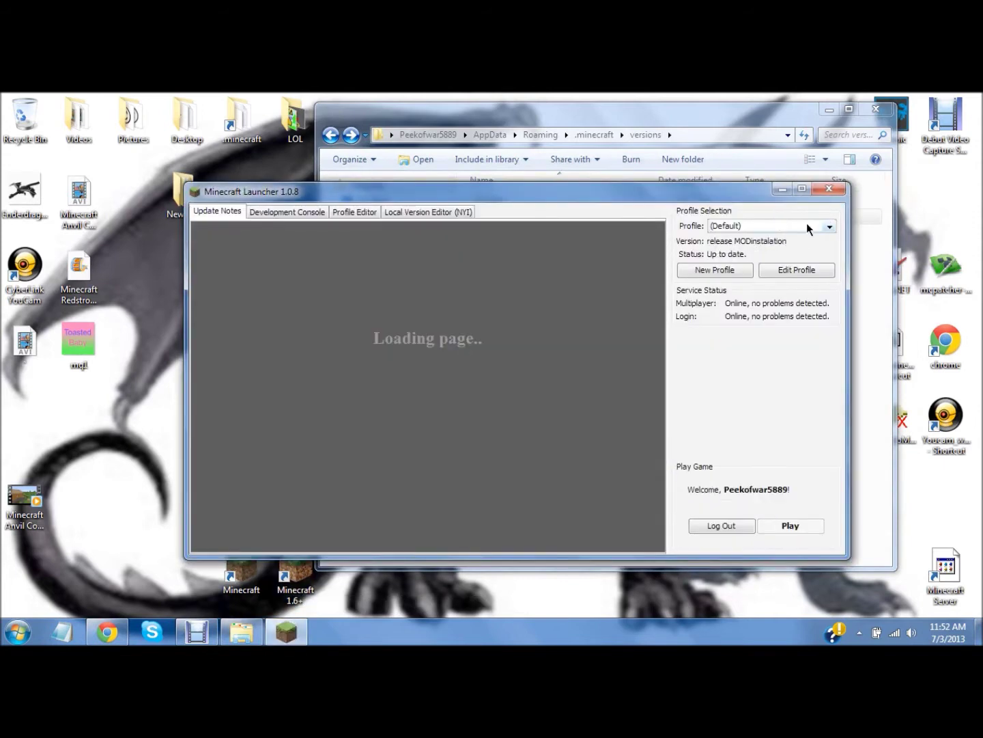
left_click(806, 222)
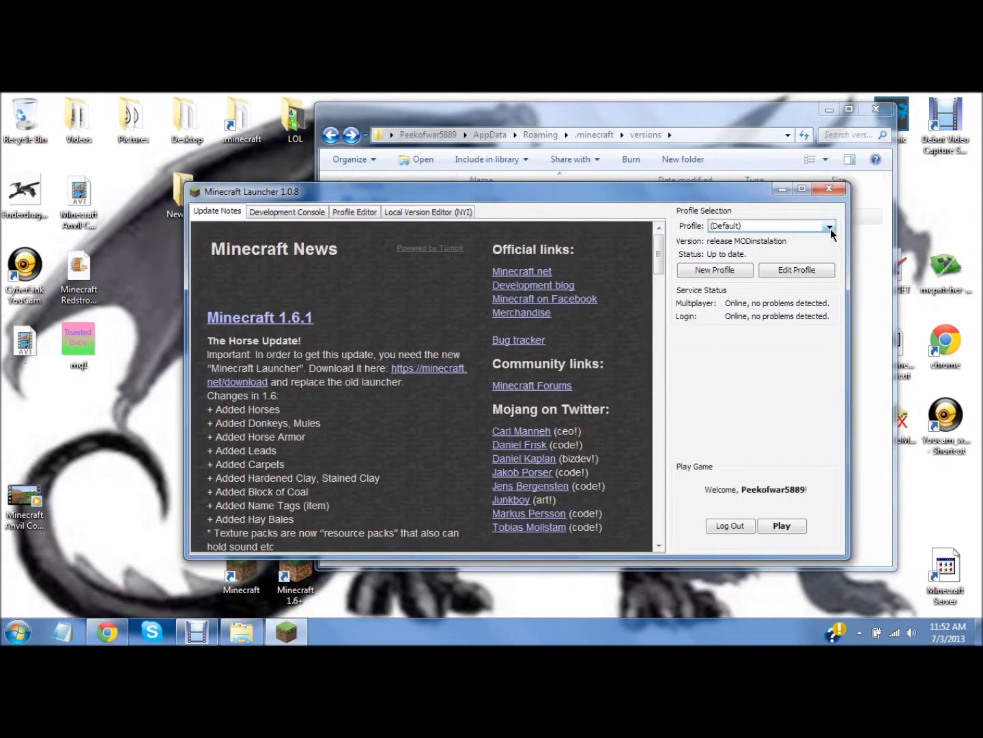
left_click(812, 239)
left_click(816, 230)
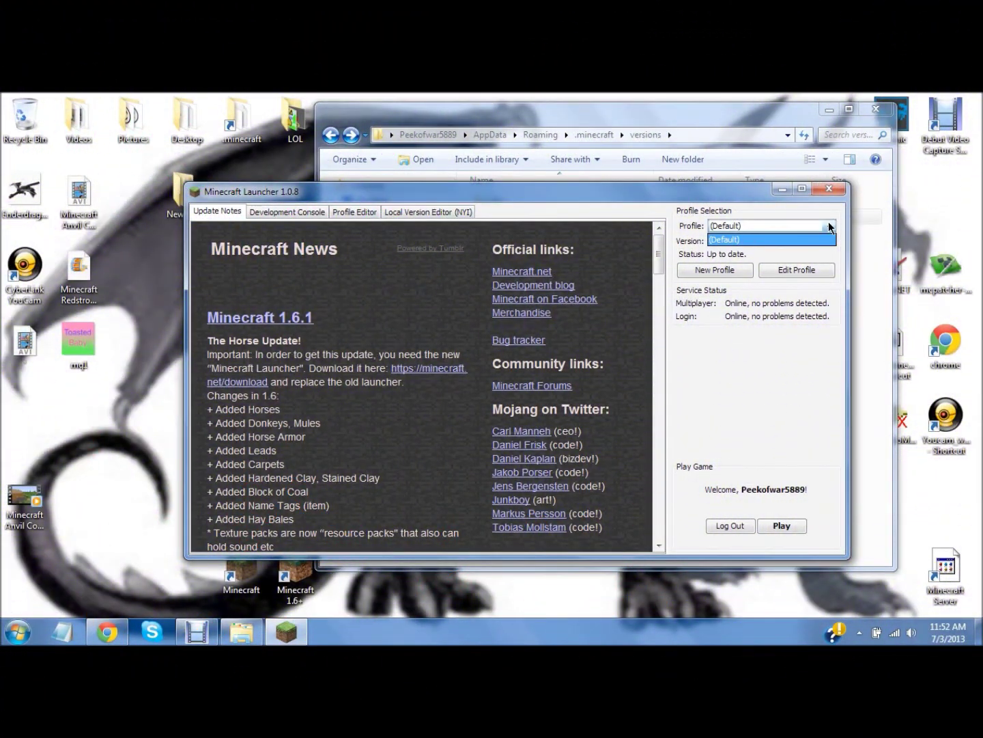
left_click(806, 226)
left_click(786, 226)
left_click(809, 229)
left_click(812, 228)
left_click(762, 229)
left_click(754, 231)
left_click(757, 236)
Minimize and close the Minecraft Launcher to return to the versions folder
left_click(778, 190)
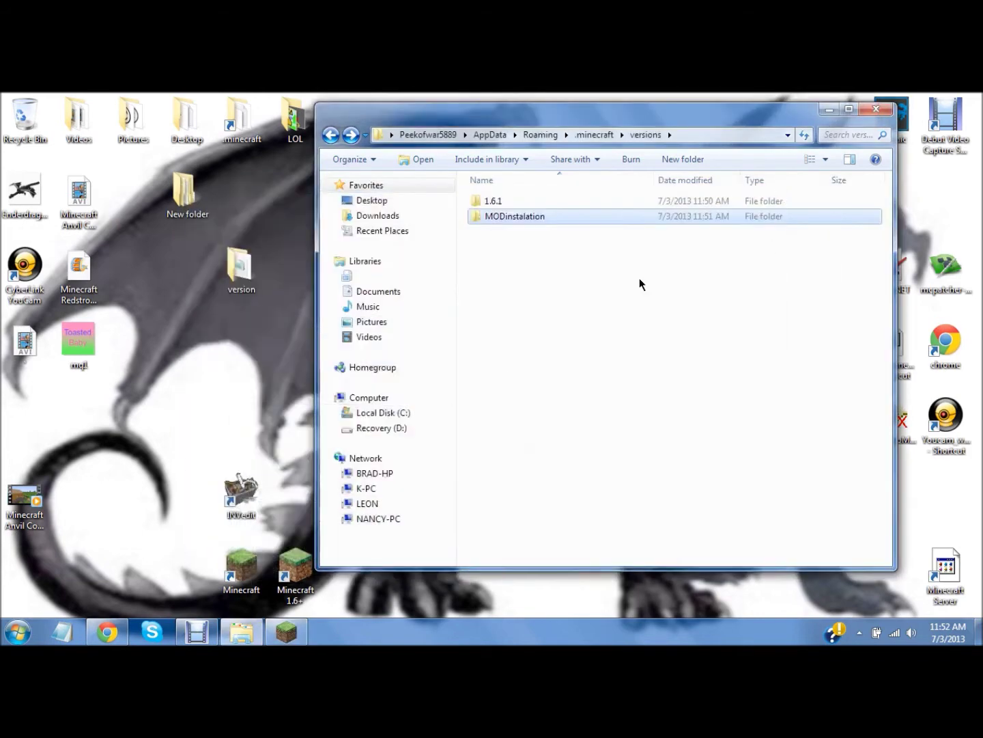
right_click(286, 631)
left_click(288, 594)
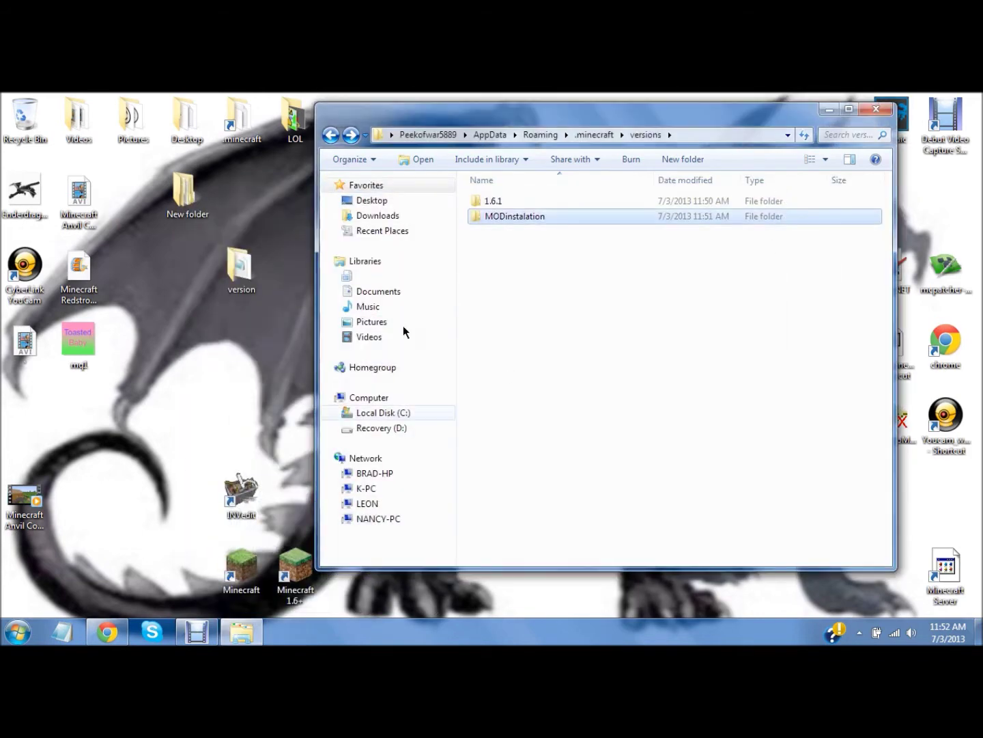
Reopen the JSON file inside the MODinstalation folder and check its id value
left_click(522, 241)
double_click(506, 217)
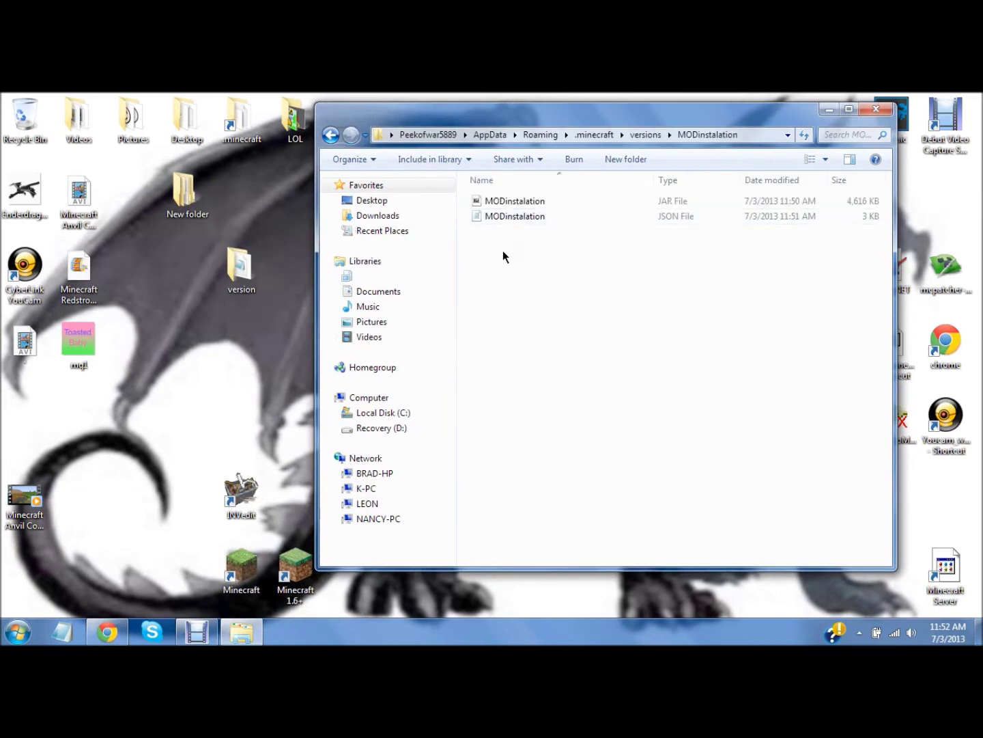
key("BackSpace")
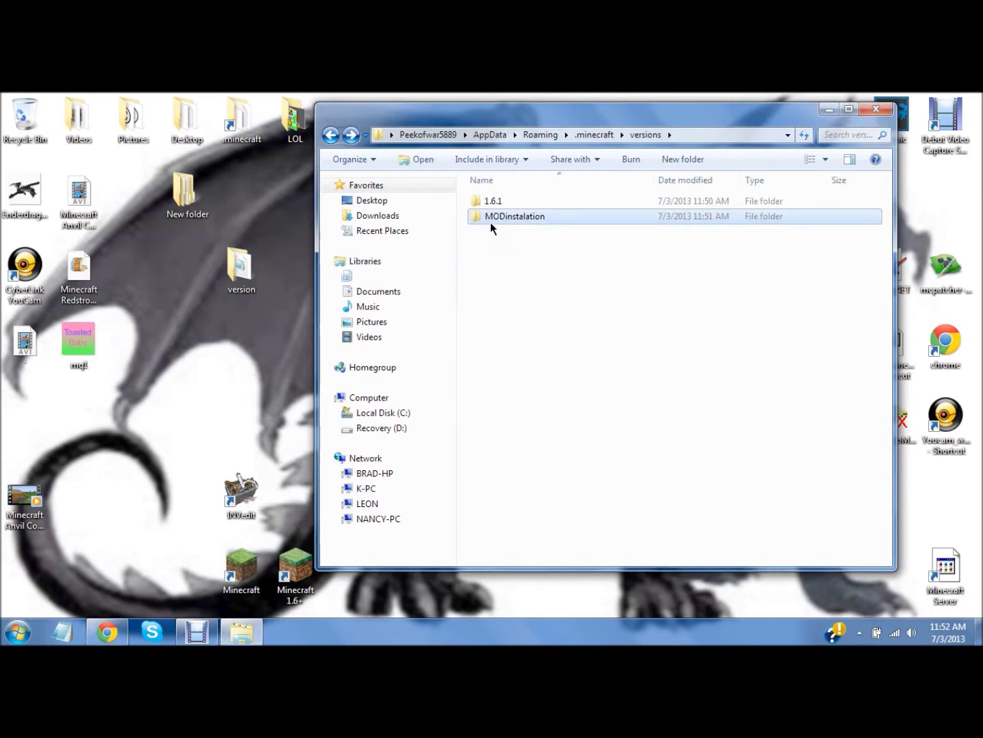
double_click(490, 220)
key("BackSpace")
double_click(489, 215)
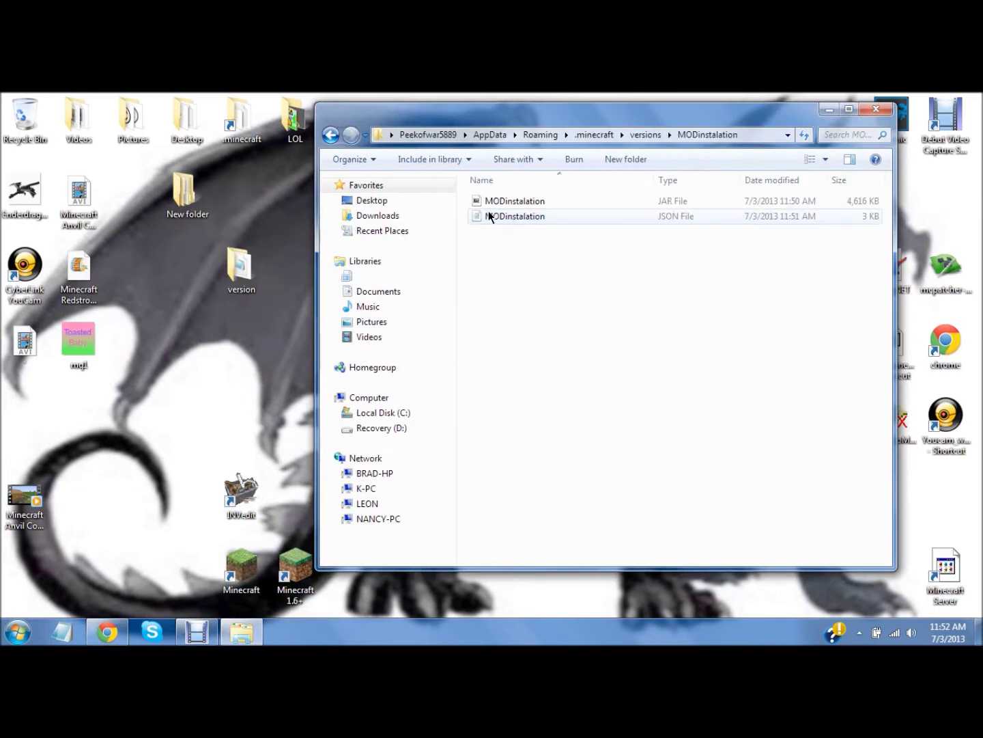
double_click(491, 215)
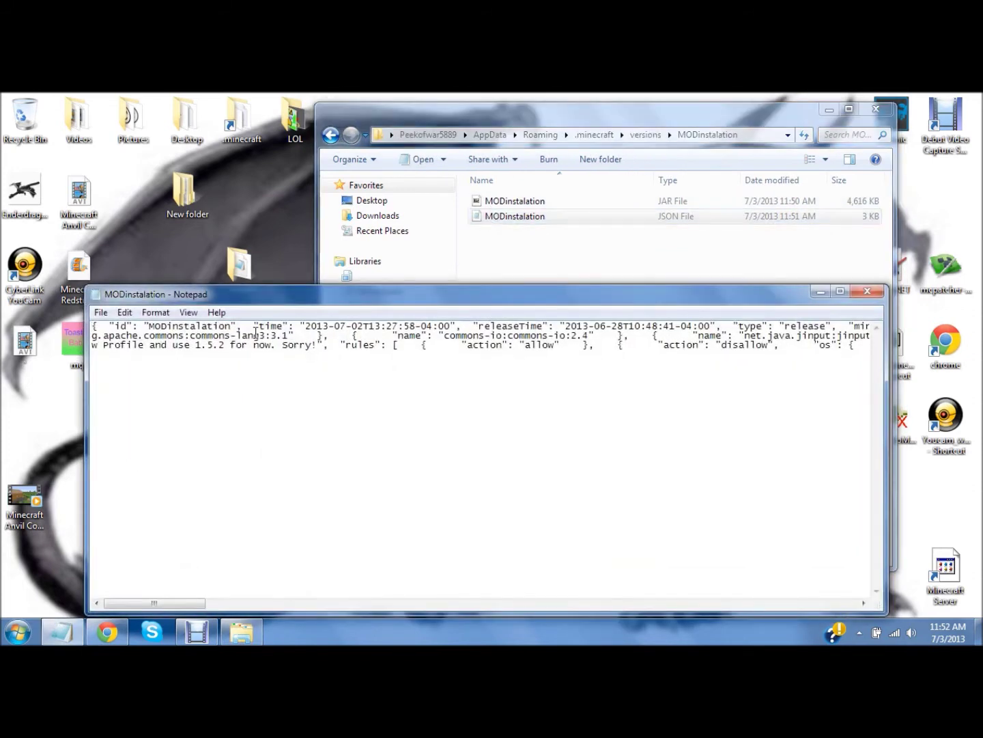
left_click_drag(226, 322, 152, 323)
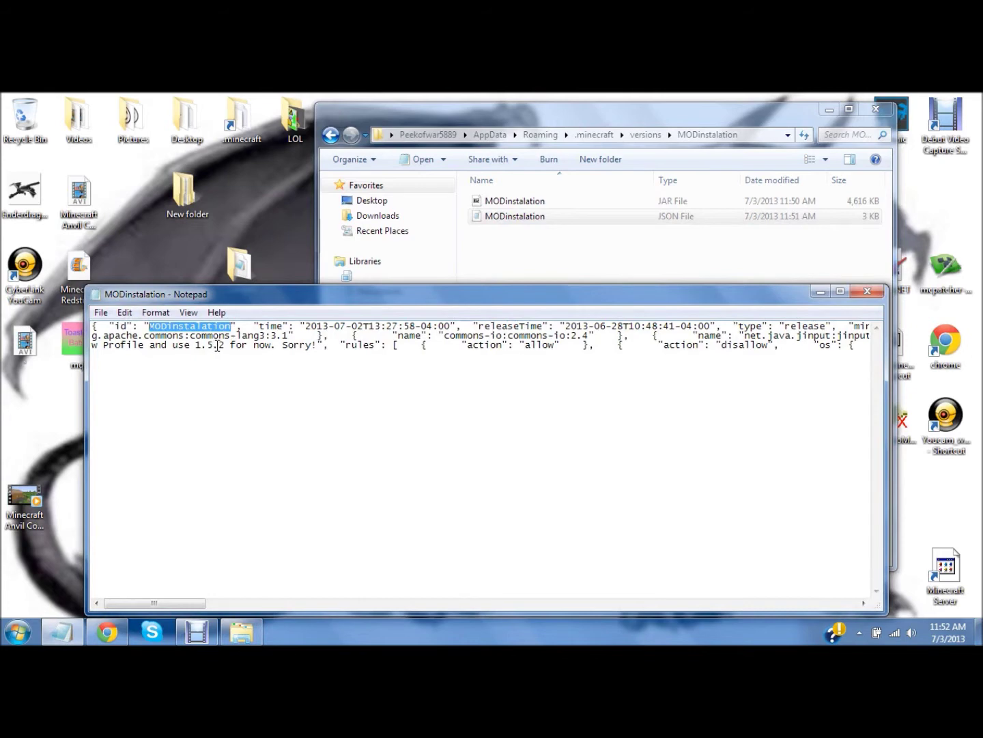
key("Right")
left_click(444, 371)
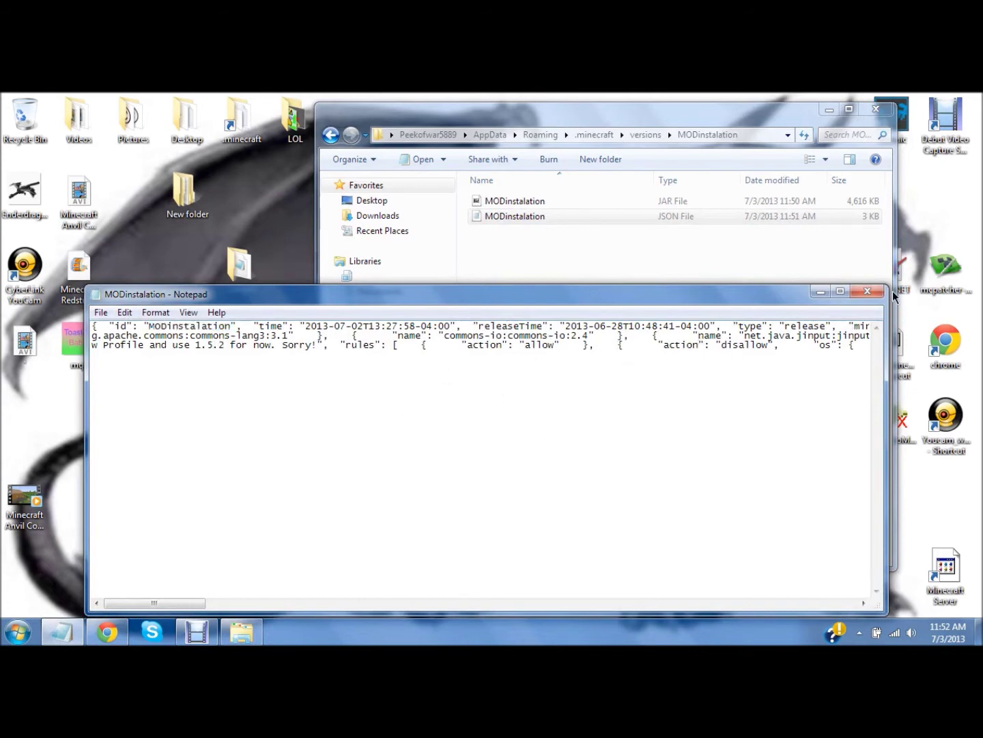
Close the MODinstalation JSON file and save its changes
left_click(869, 293)
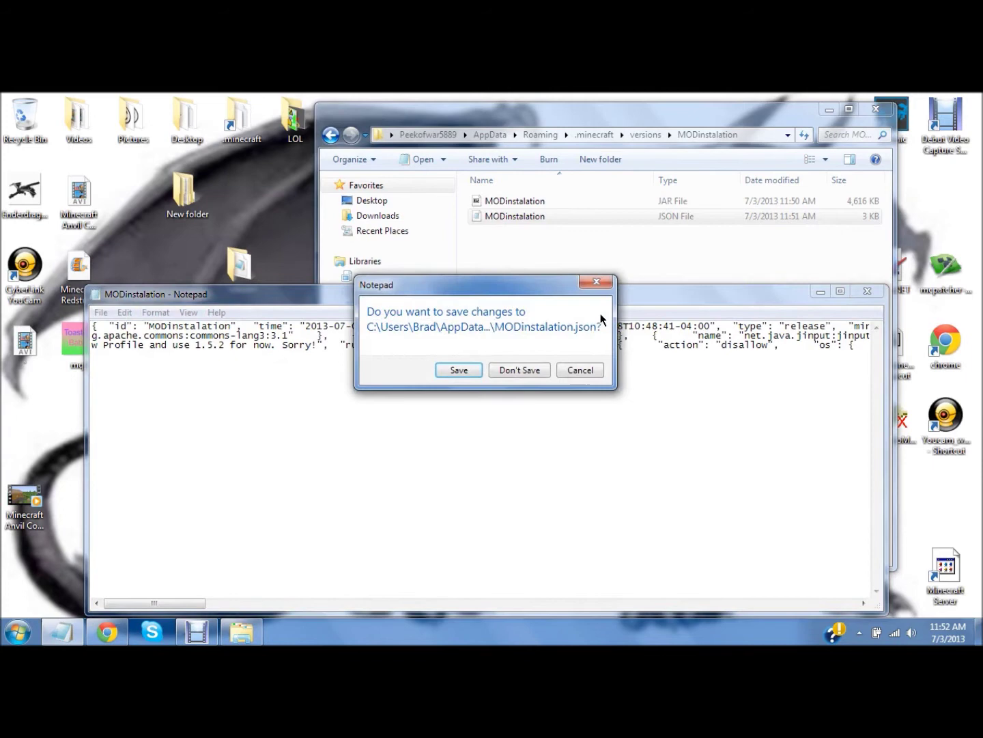
left_click(458, 370)
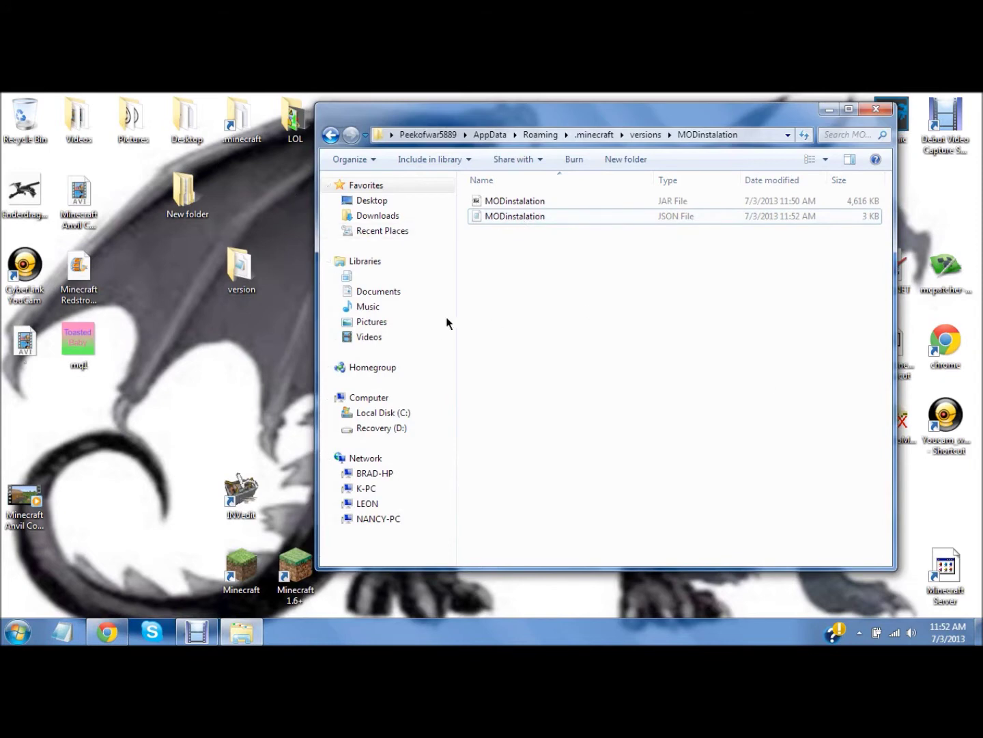
Open the MODinstalation JAR as an archive and delete its META-INF folder
double_click(515, 203)
right_click(586, 315)
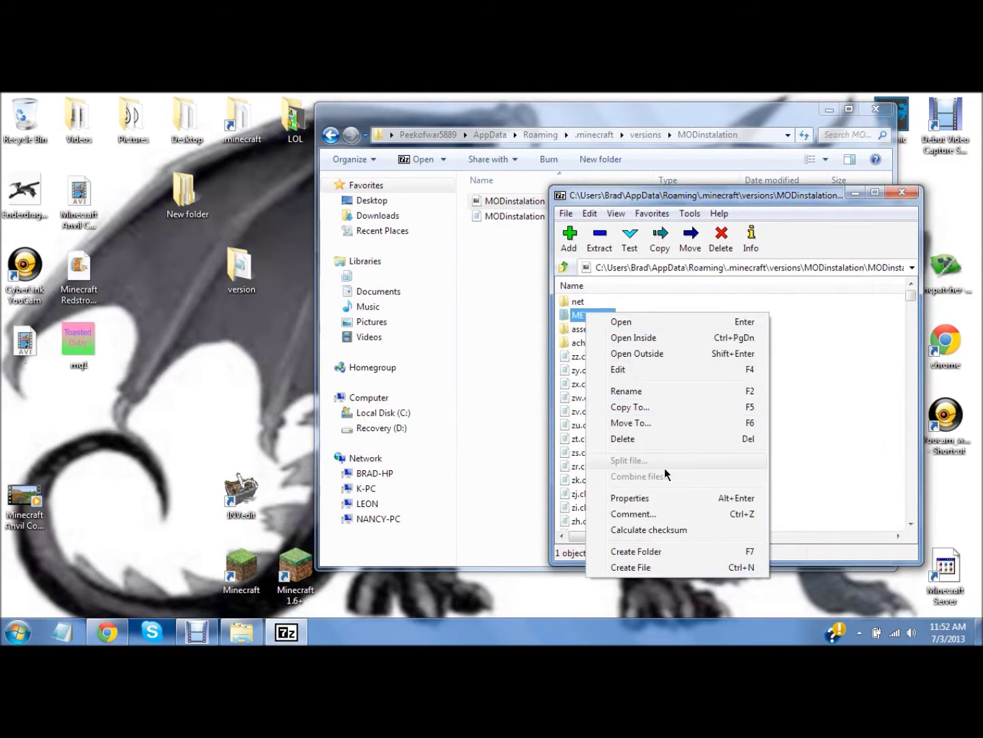
left_click(638, 439)
left_click(525, 411)
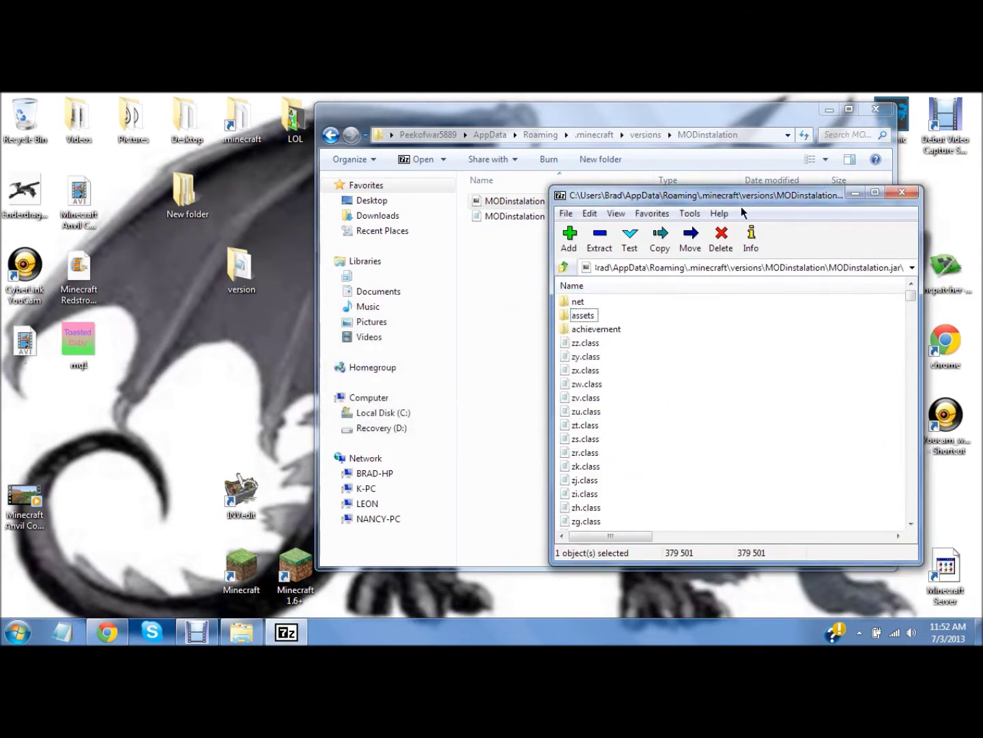
Move the archive window toward the middle of the desktop and minimize the MODinstalation folder window
left_click_drag(732, 202, 560, 209)
left_click(759, 147)
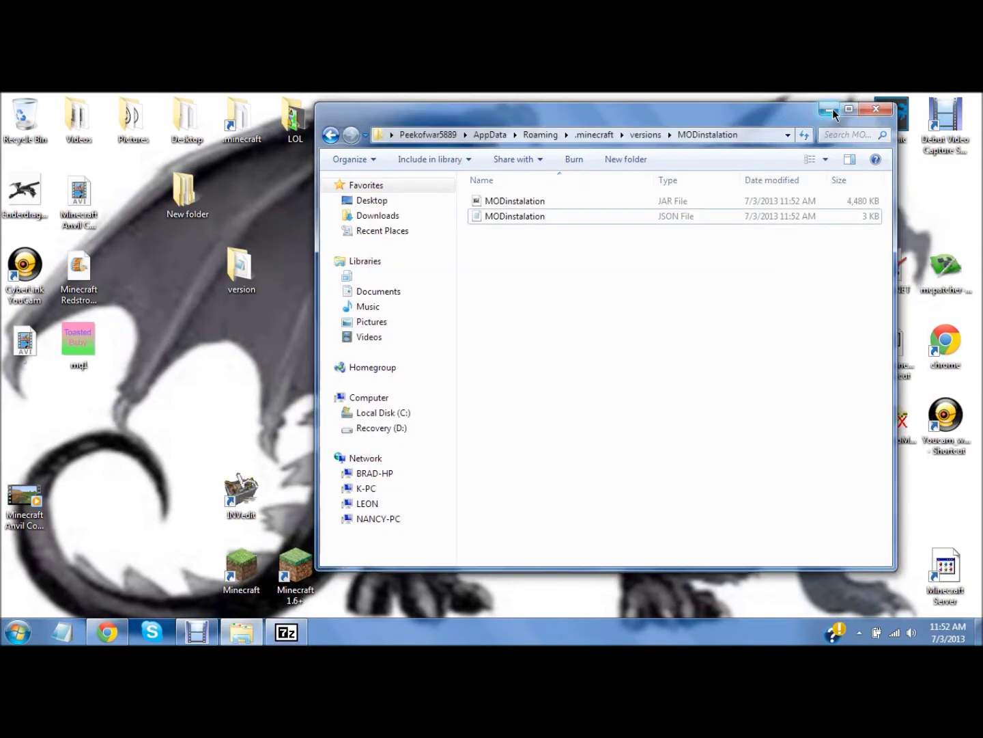
left_click(829, 109)
Copy TooManyItems2013_07_02_1.6.1 from the Favorit Mods 1.6.1 folder and return to the open MODinstalation archive
double_click(226, 122)
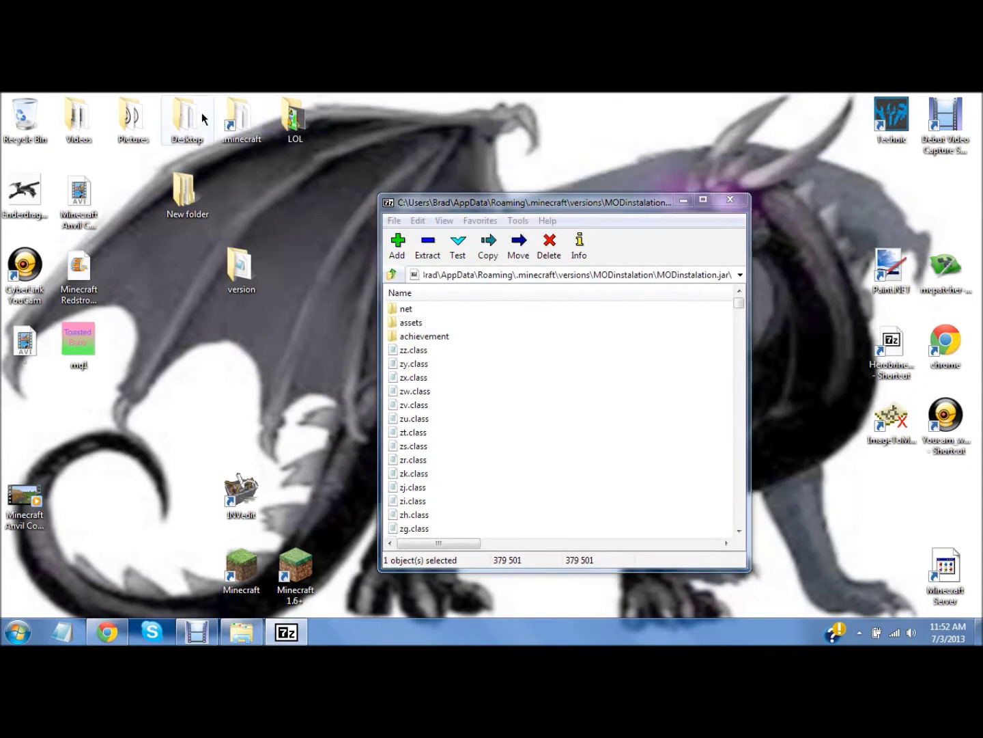
double_click(521, 267)
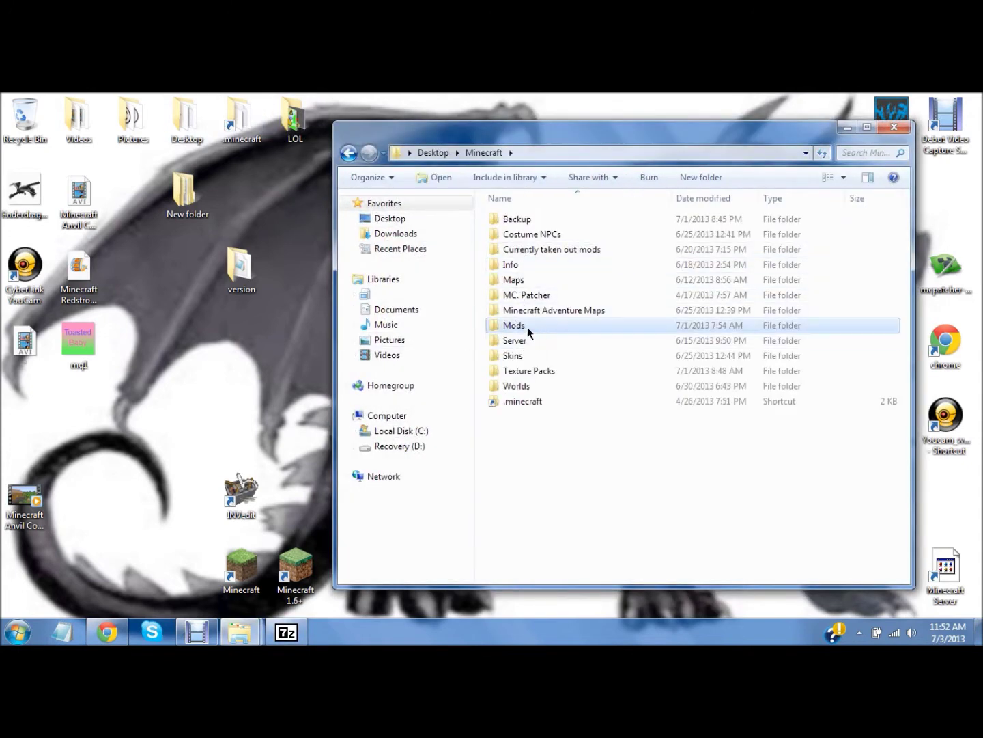
double_click(527, 327)
double_click(530, 220)
double_click(512, 235)
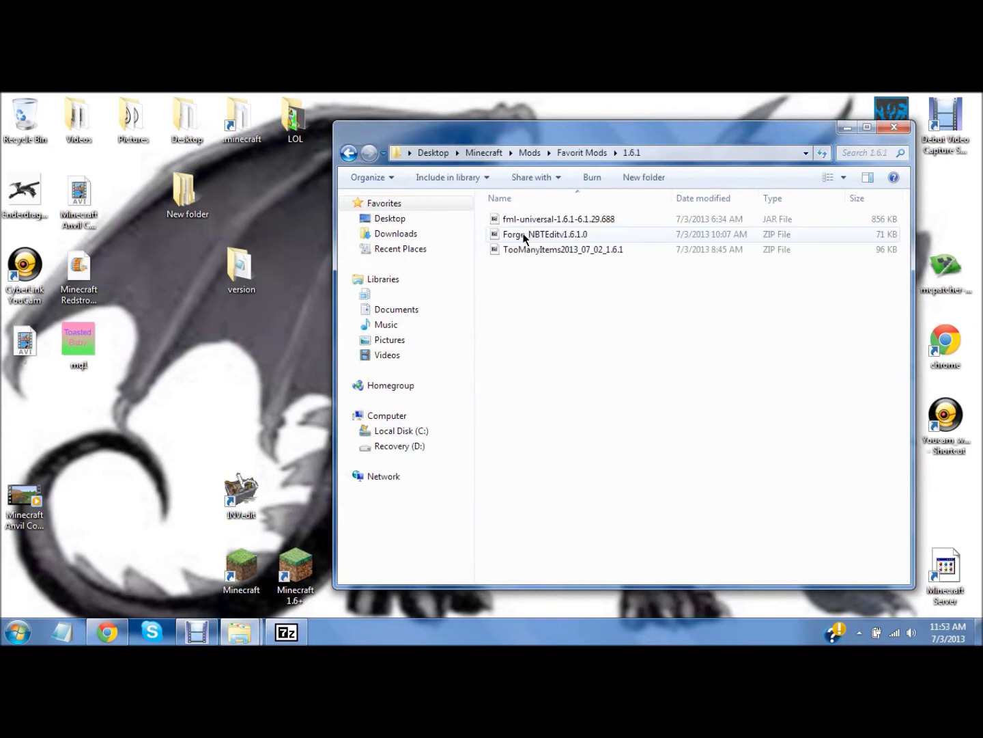
right_click(515, 250)
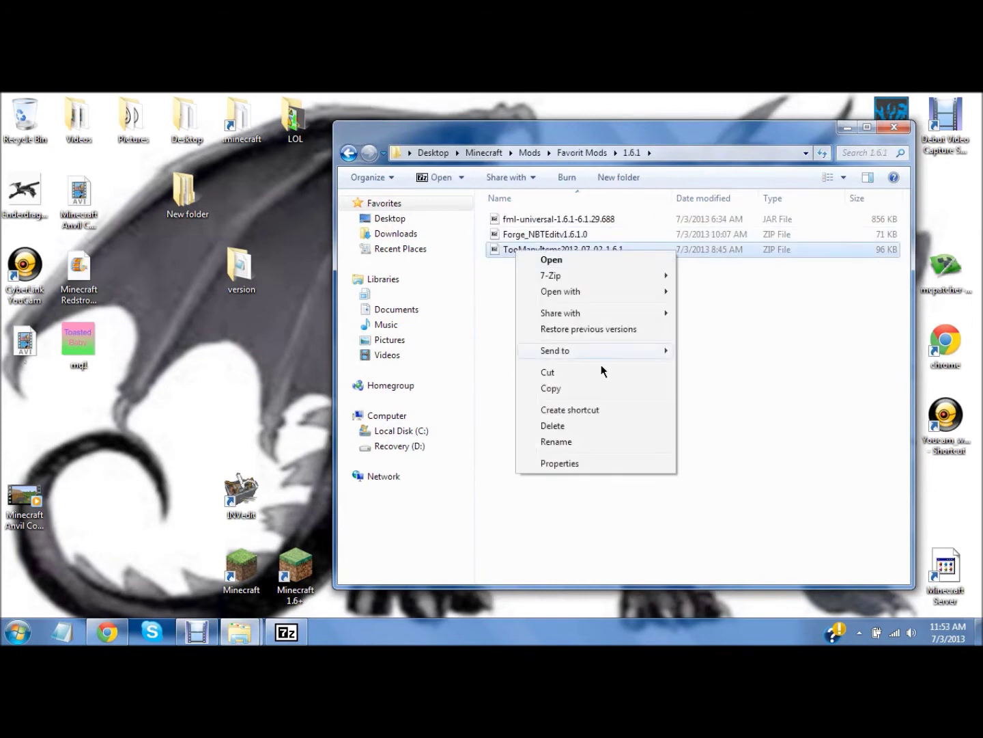
left_click(558, 389)
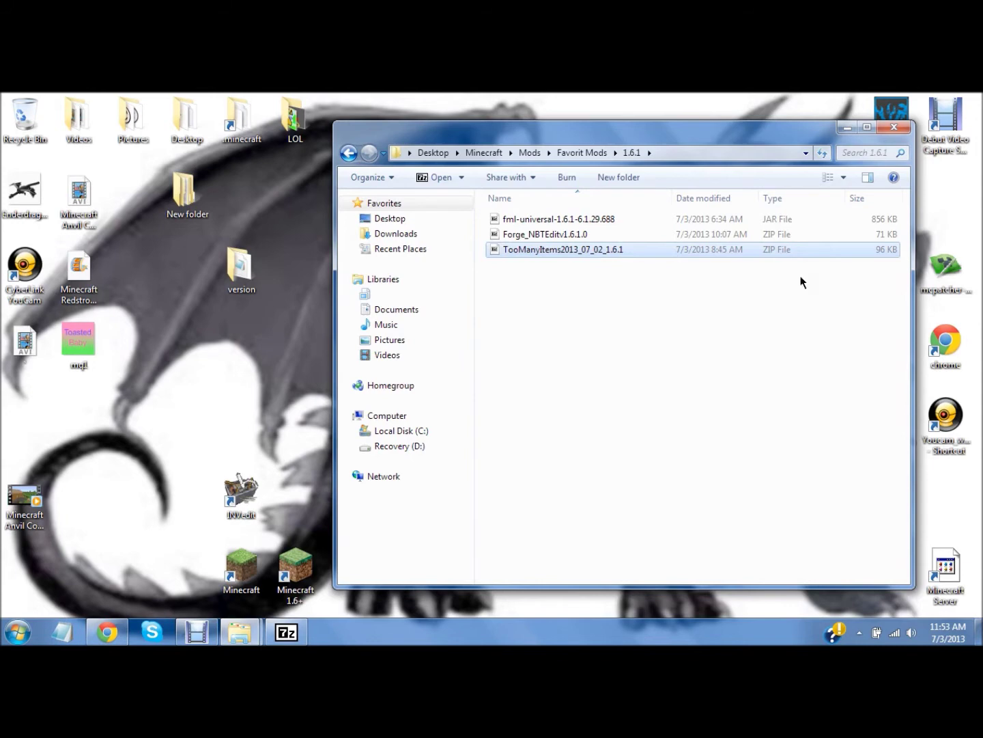
left_click(876, 129)
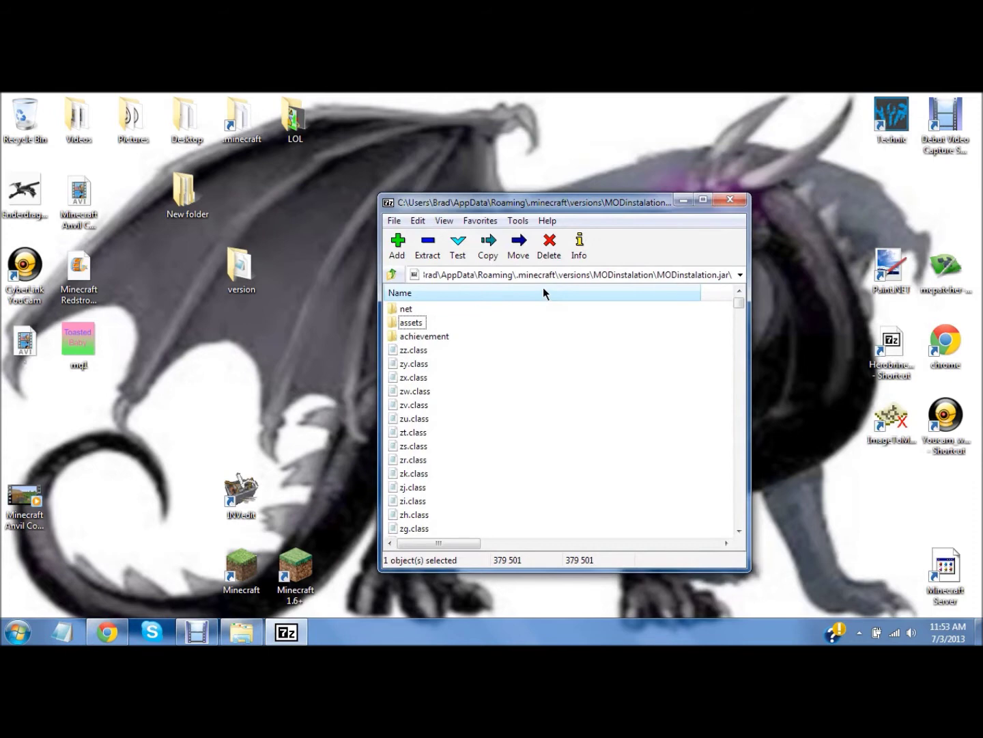
scroll(513, 310, "down", 8)
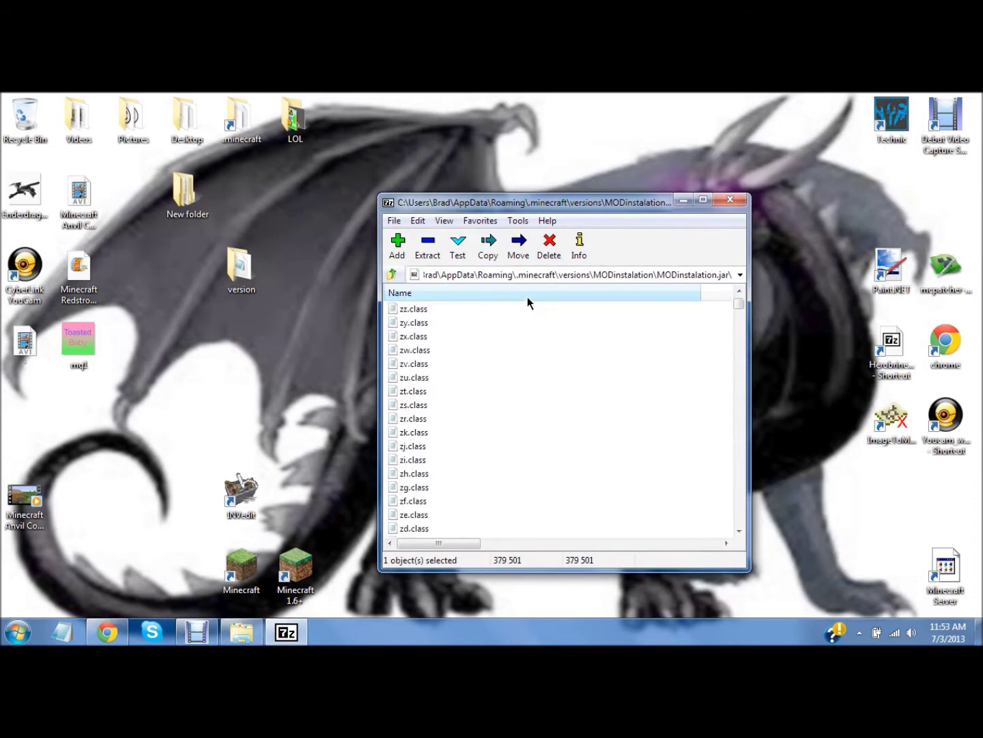
scroll(527, 301, "up", 8)
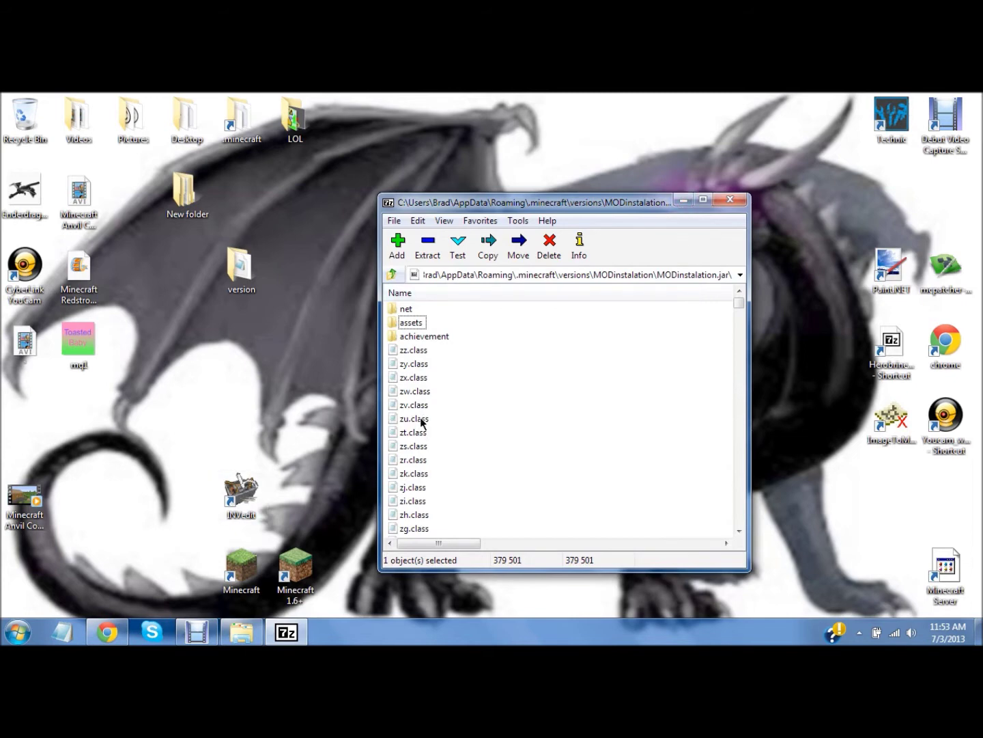
Open the desktop's Desktop folder and go to Minecraft, Mods, Favorit Mods, 1.6.1
left_click(202, 115)
double_click(202, 115)
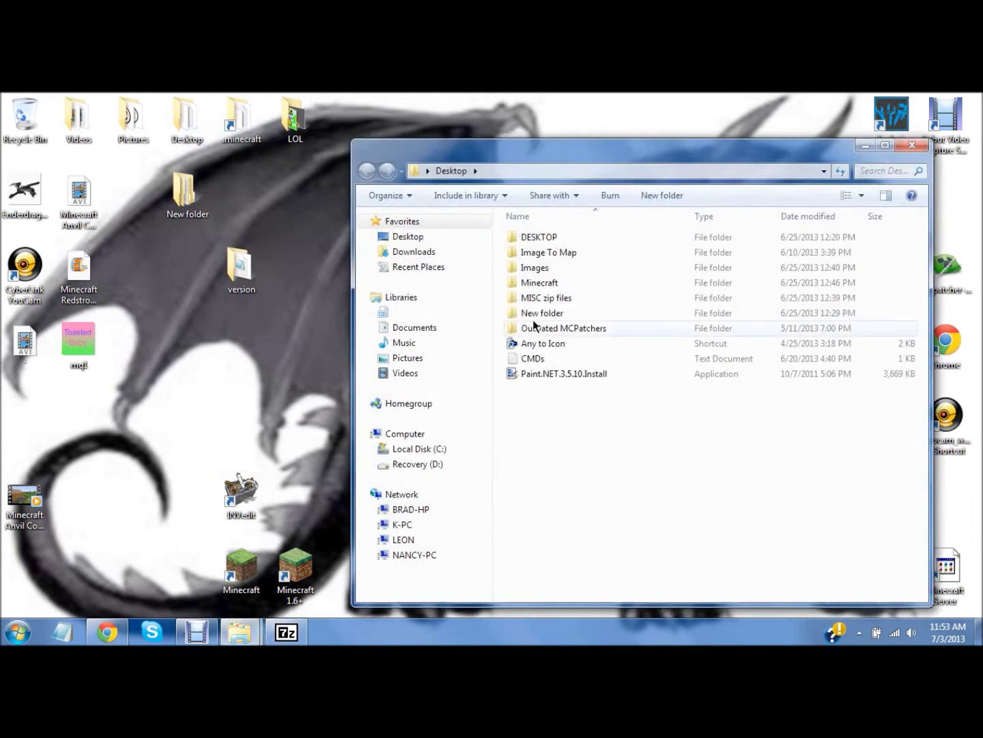
double_click(526, 282)
double_click(531, 343)
double_click(534, 237)
double_click(530, 252)
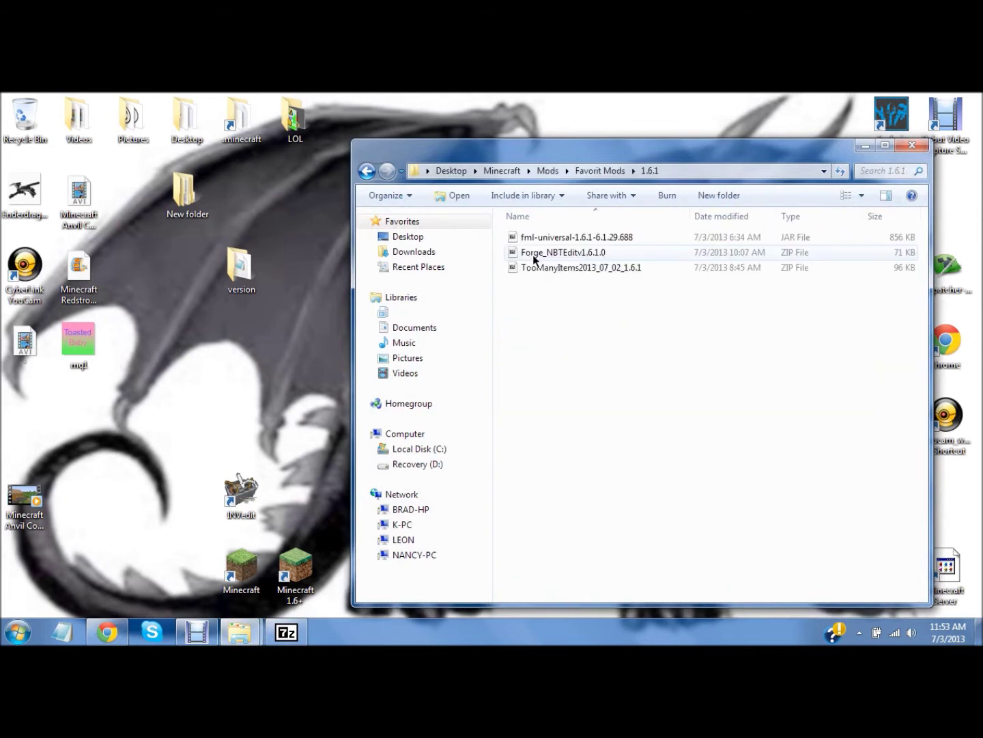
Copy all files from the TooManyItems2013_07_02_1.6.1 archive into the MODinstalation JAR archive, accepting the copy confirmation
double_click(546, 267)
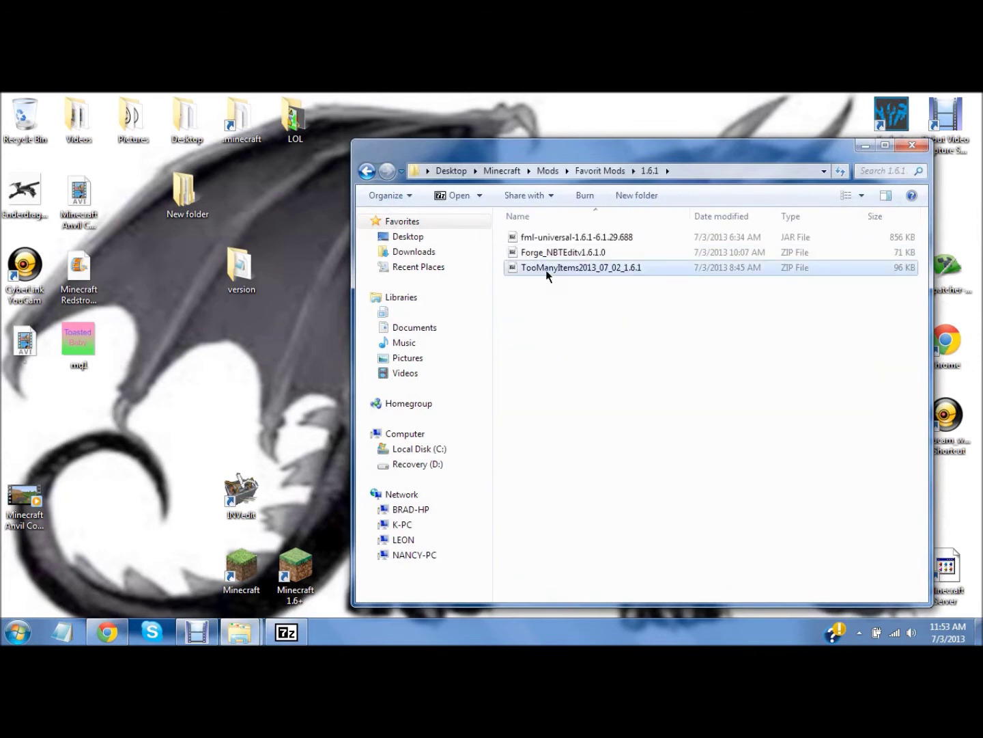
left_click(629, 395)
key("ctrl+a")
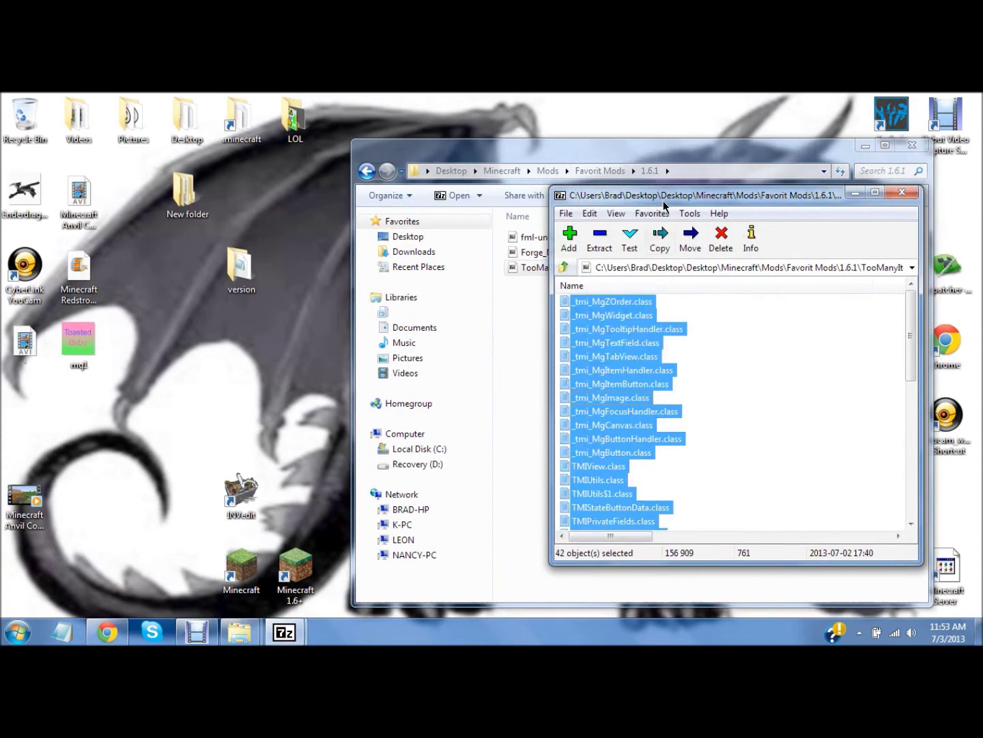
left_click_drag(662, 201, 77, 113)
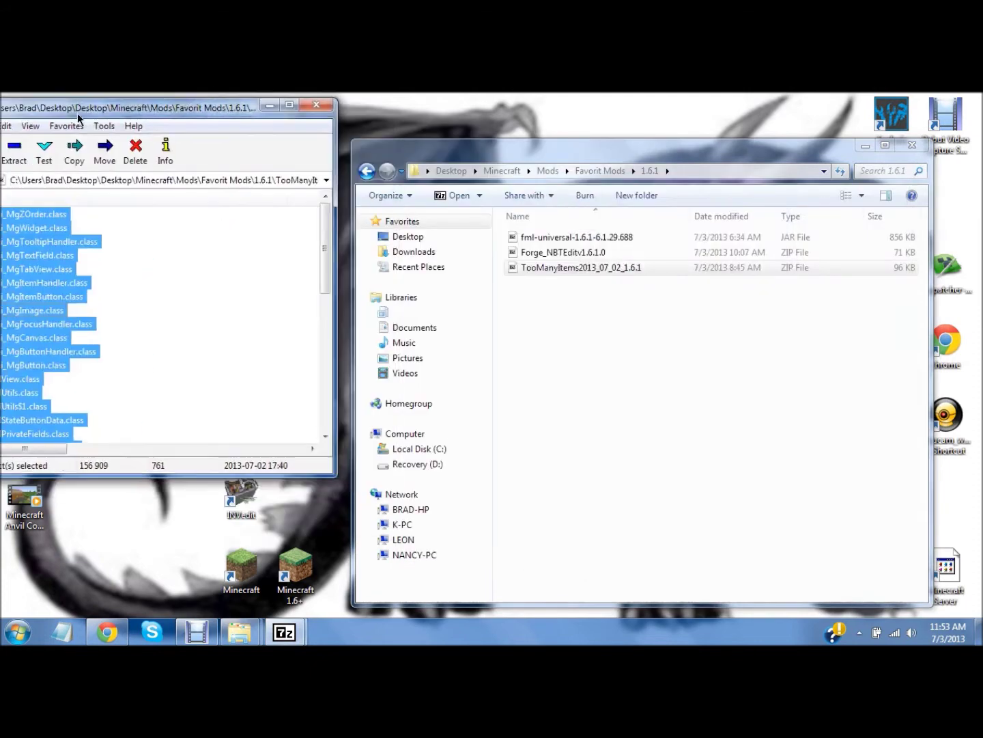
left_click(905, 146)
left_click_drag(22, 302, 540, 424)
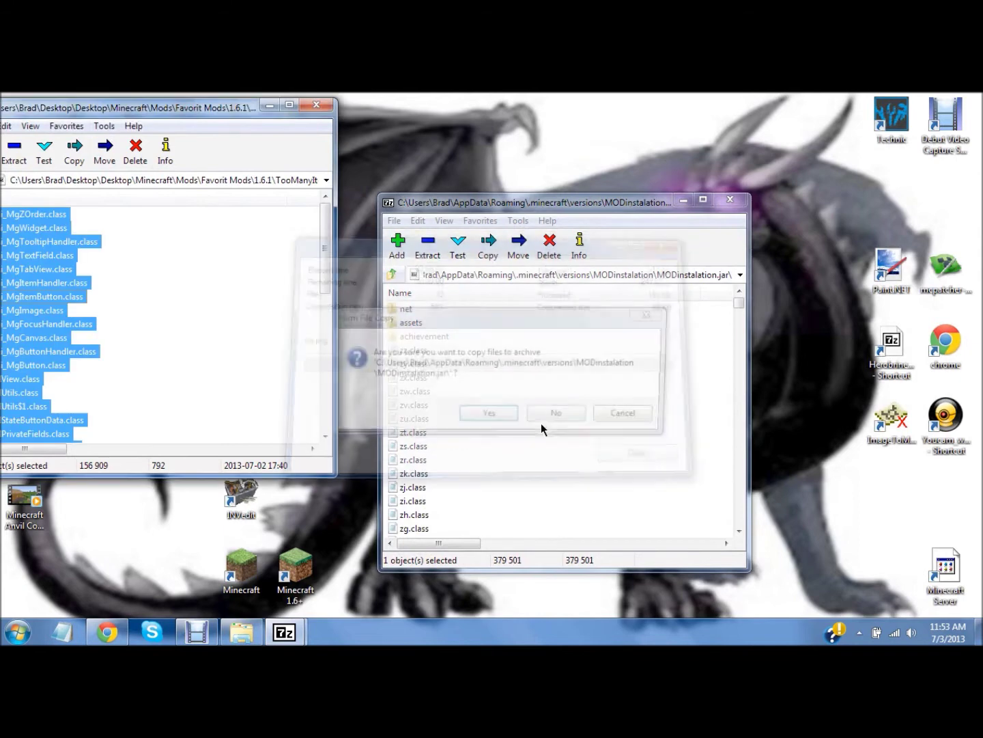
left_click(489, 415)
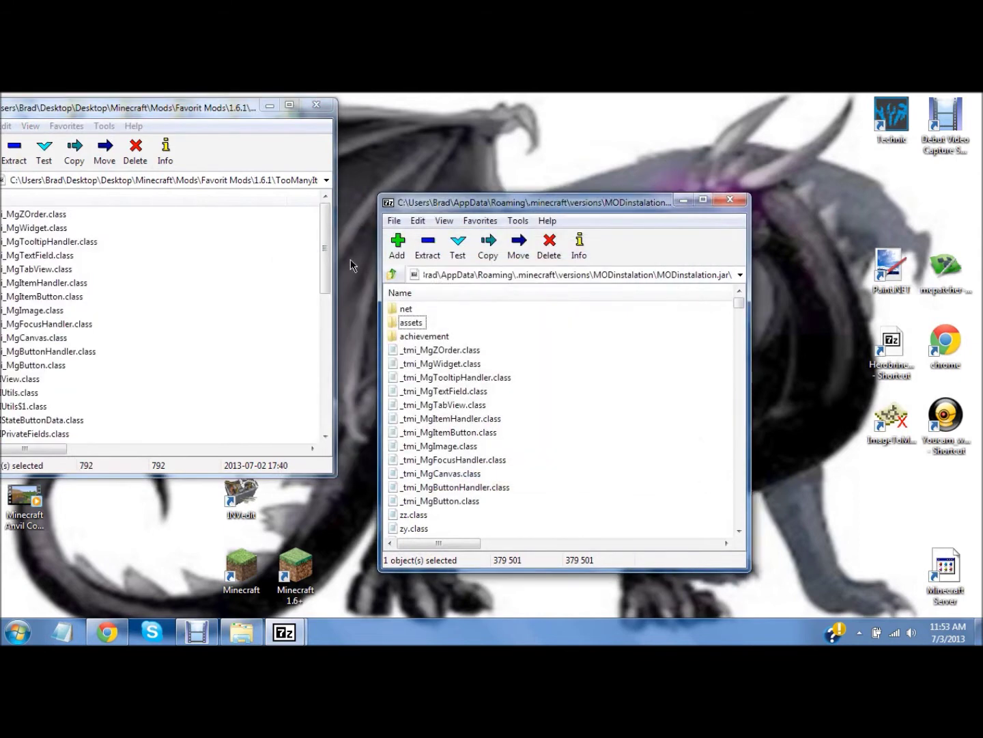
Close both archive windows and restore the MODinstalation folder window
left_click(317, 106)
left_click(729, 199)
left_click(250, 633)
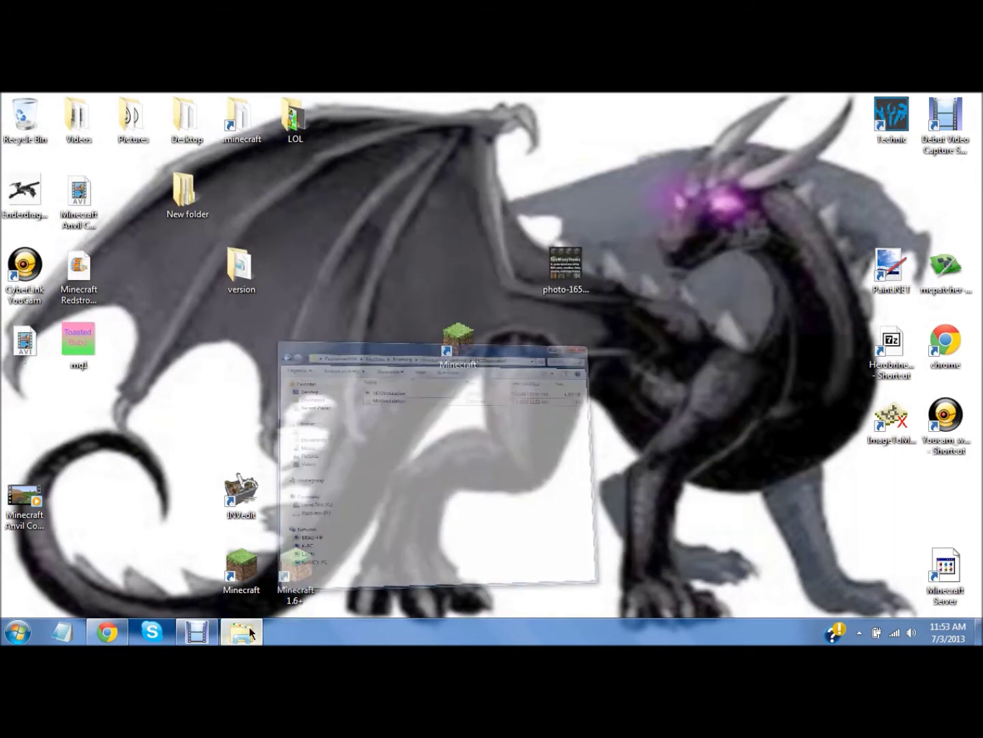
Review the contents of the MODinstalation JSON and JAR files, and close both
double_click(501, 218)
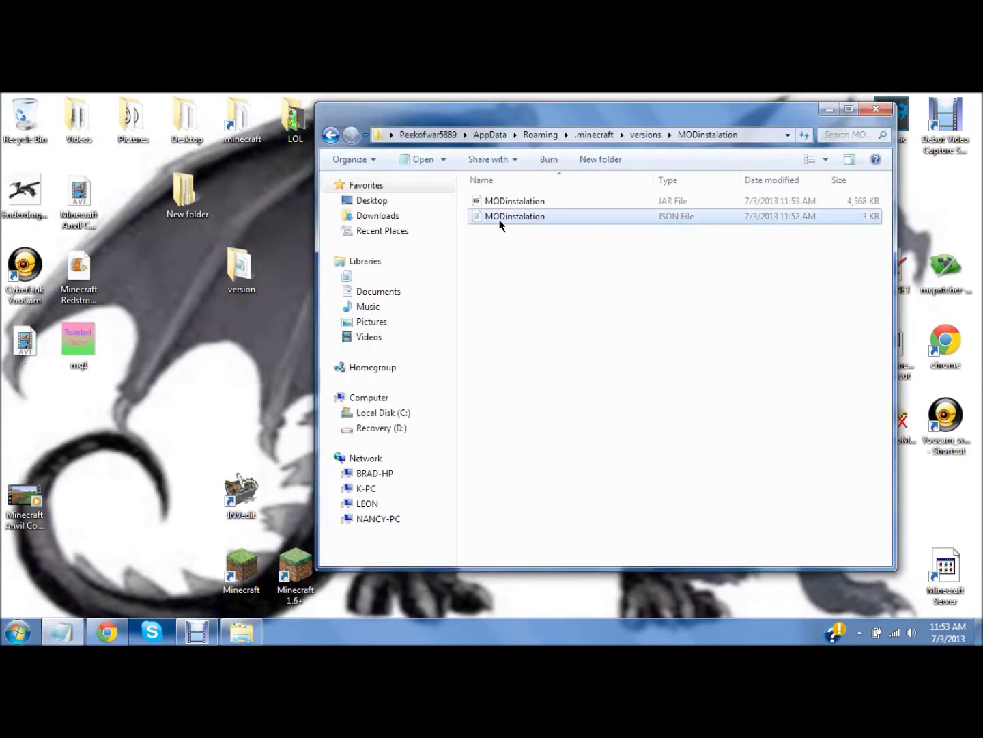
left_click(507, 255)
key("BackSpace")
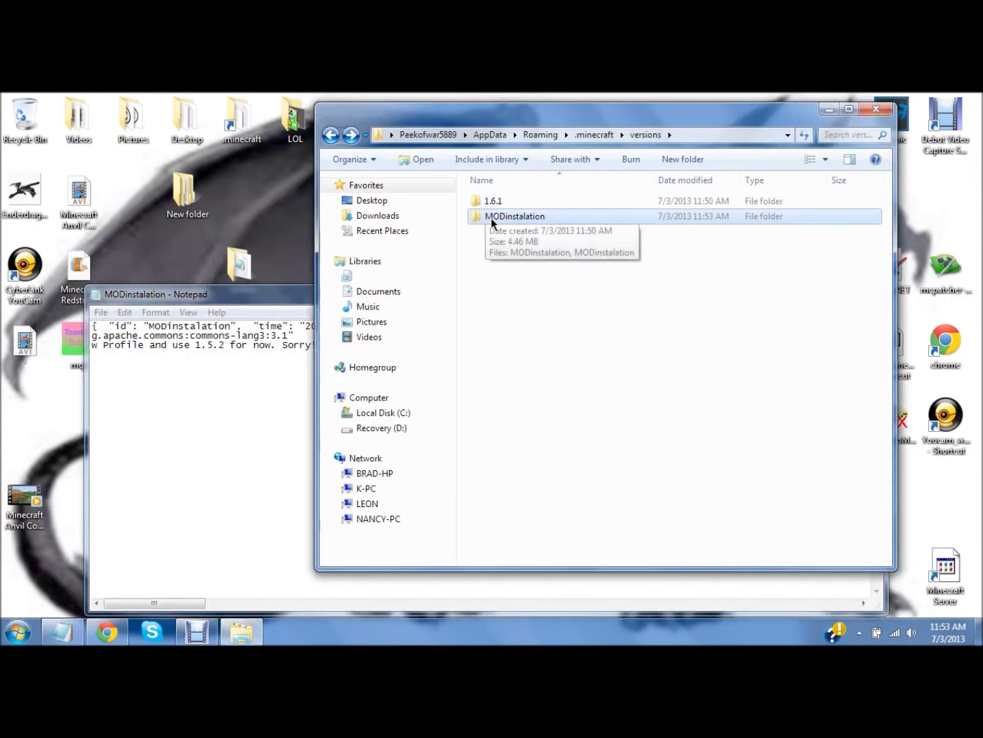
double_click(490, 217)
double_click(488, 203)
scroll(532, 355, "down", 3)
scroll(538, 365, "up", 3)
left_click(730, 200)
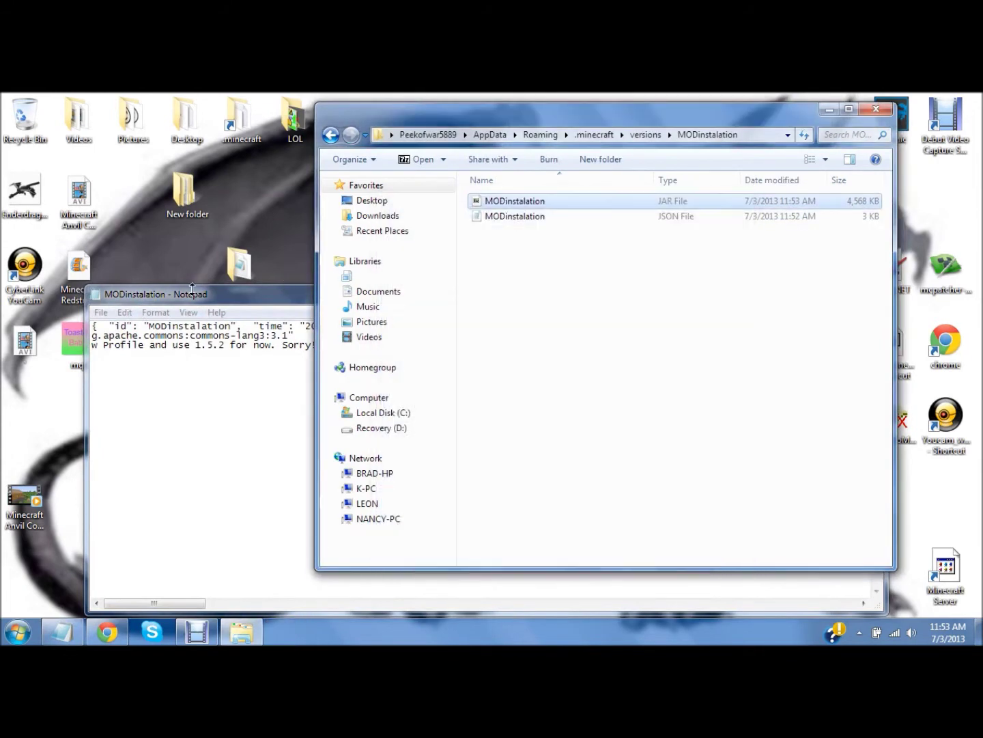
left_click(325, 287)
left_click(866, 291)
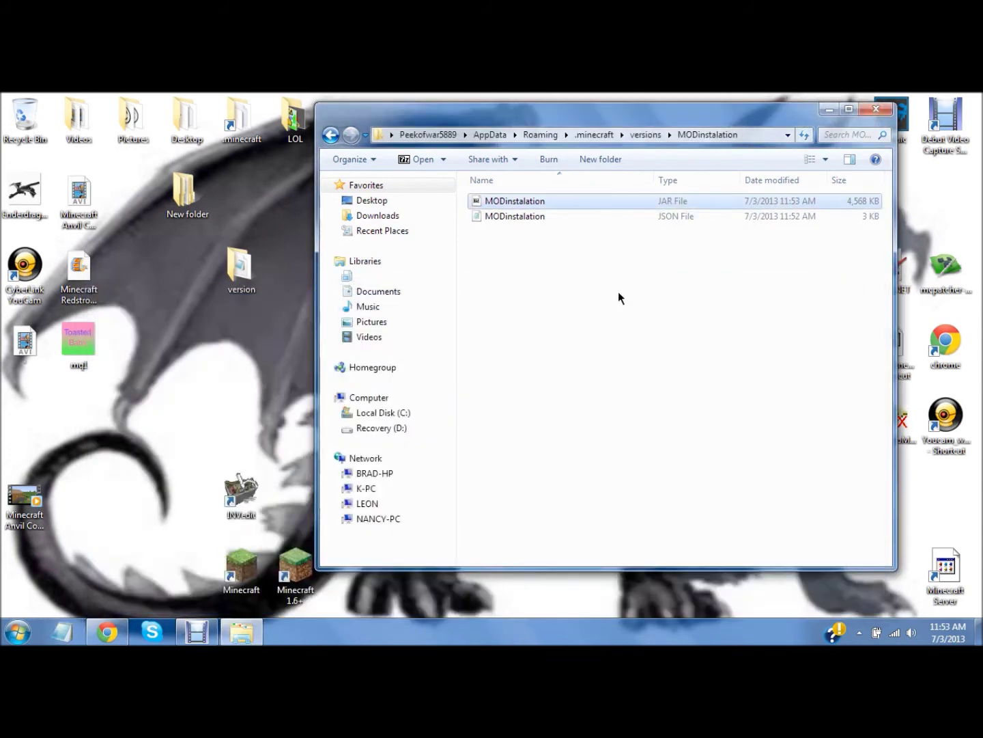
Close the versions folder and start the Minecraft Launcher with the Minecraft 1.6+ desktop shortcut
key("BackSpace")
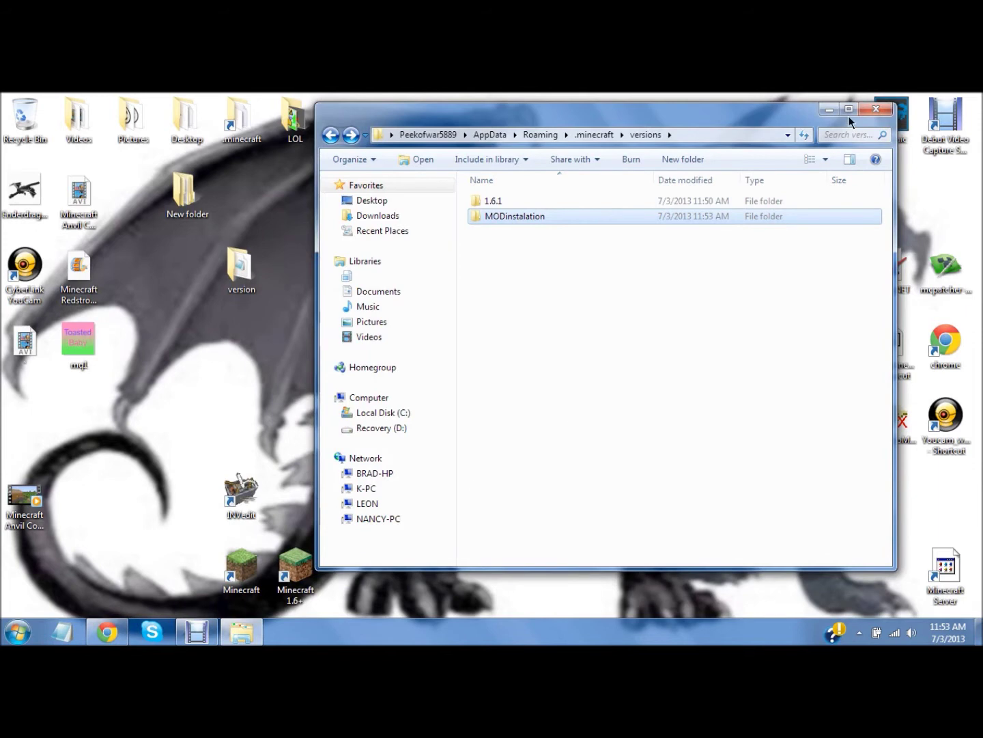
left_click(876, 109)
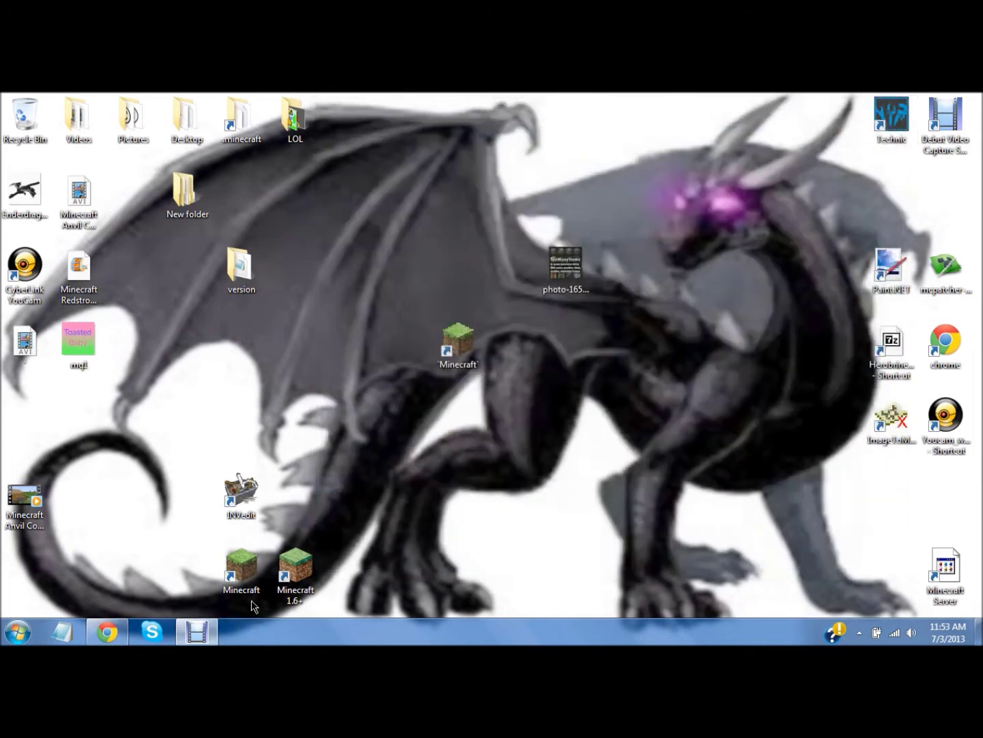
double_click(287, 575)
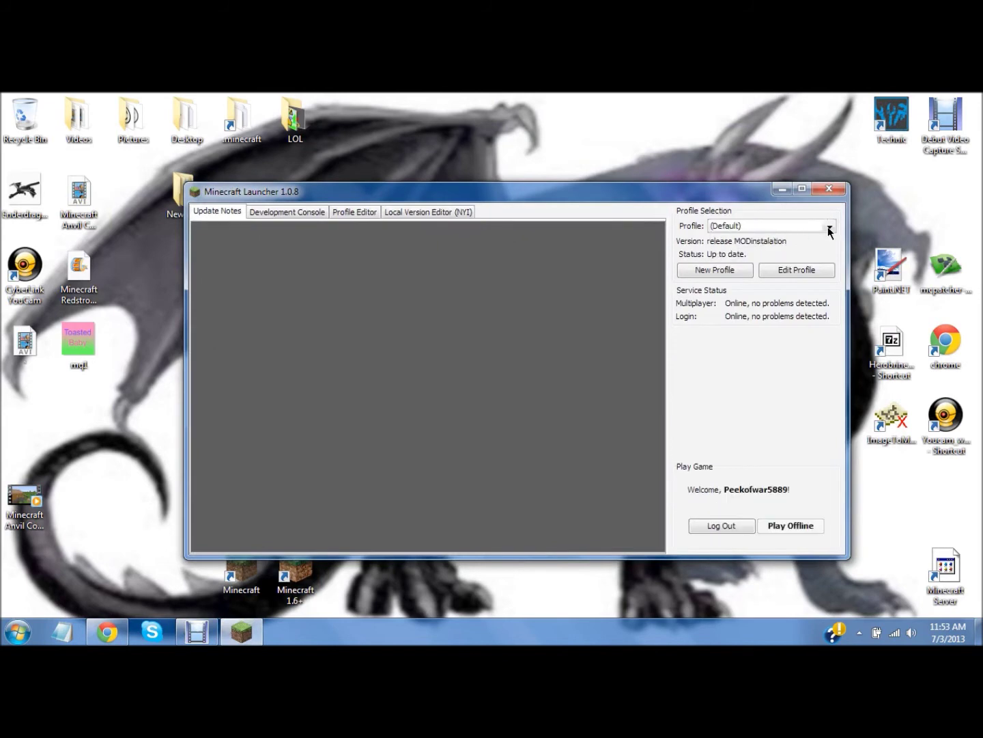
Check the launcher's profile selection for the available profiles
left_click(830, 226)
left_click(746, 226)
left_click(751, 229)
left_click(753, 237)
left_click(754, 229)
left_click(754, 241)
left_click(745, 226)
left_click(745, 237)
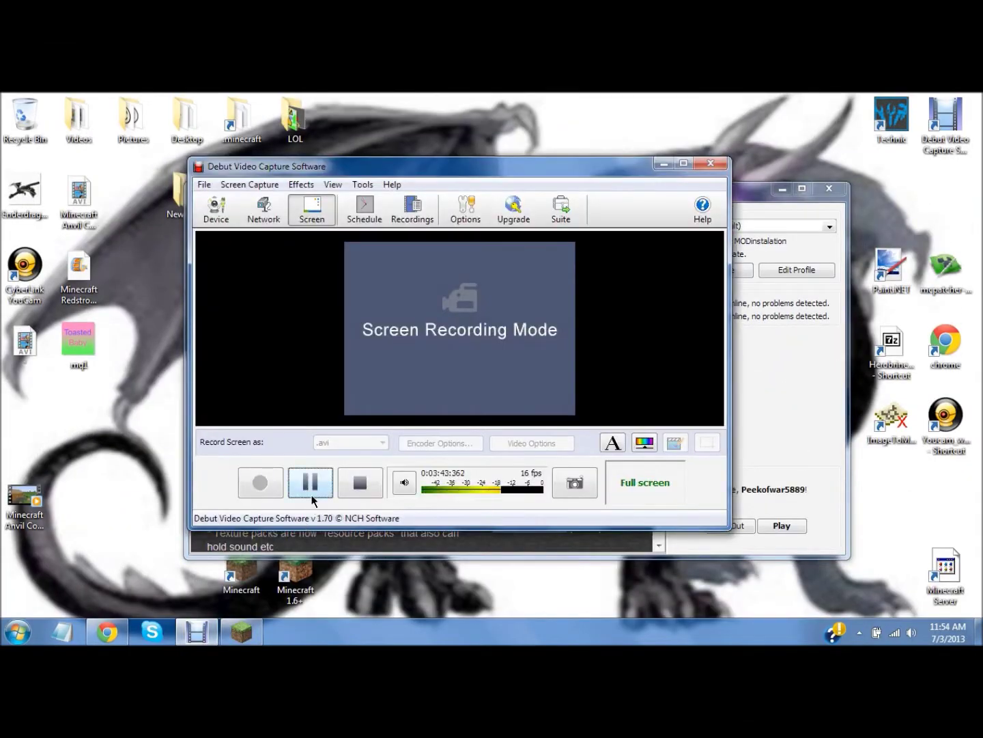
Start a new launcher profile and set it to use version release MODinstalation
left_click(765, 345)
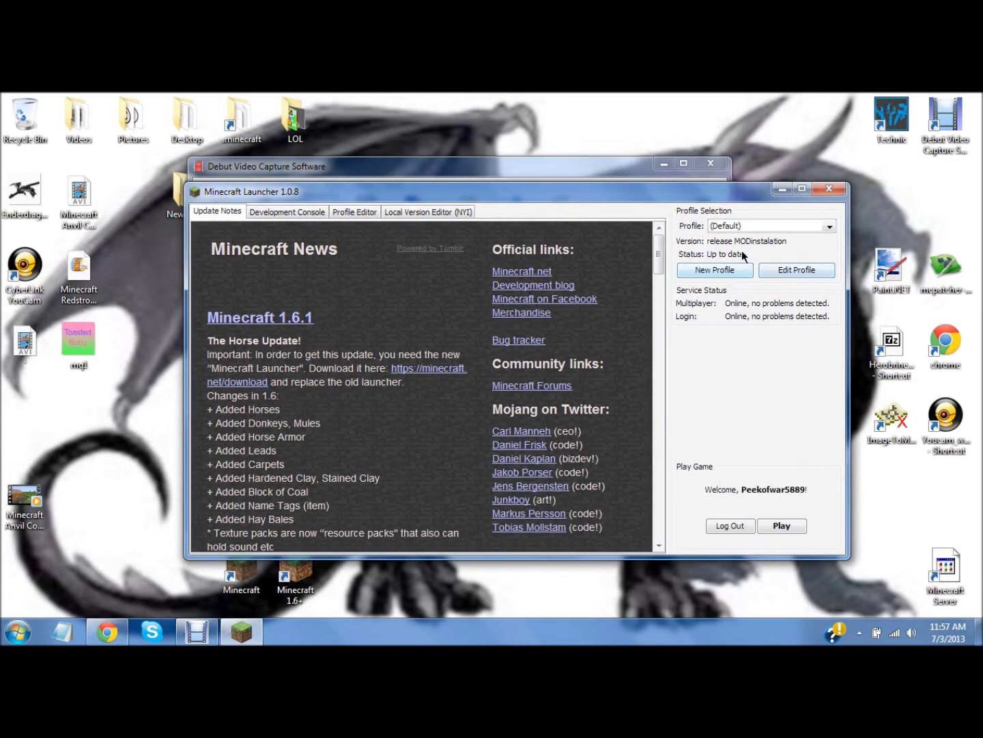
left_click(724, 274)
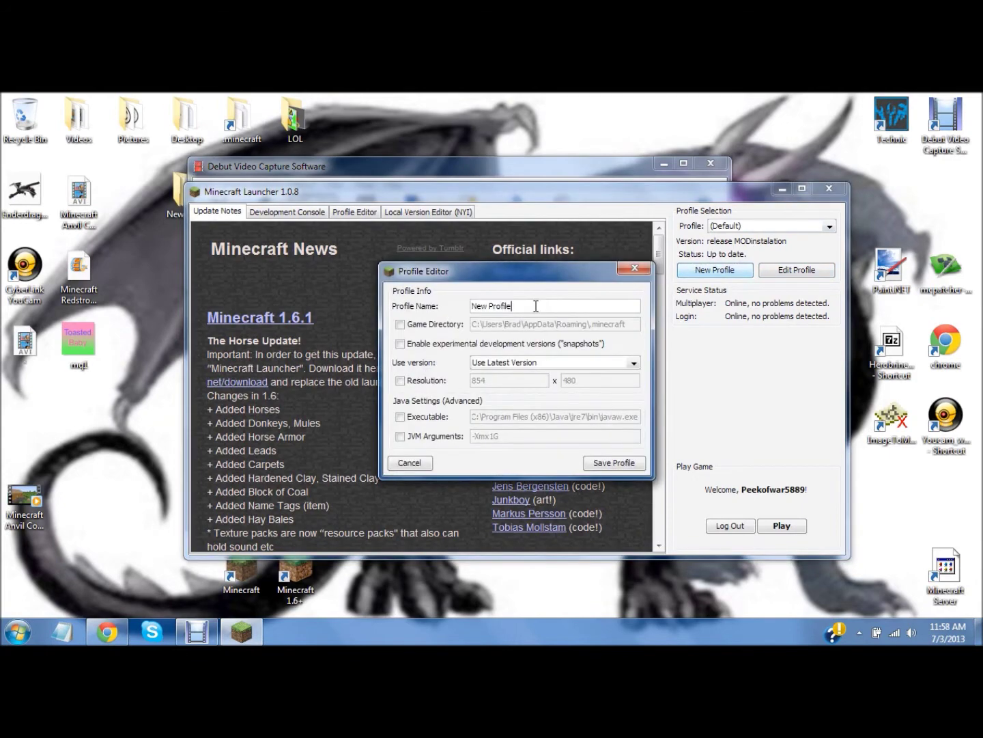
left_click(504, 367)
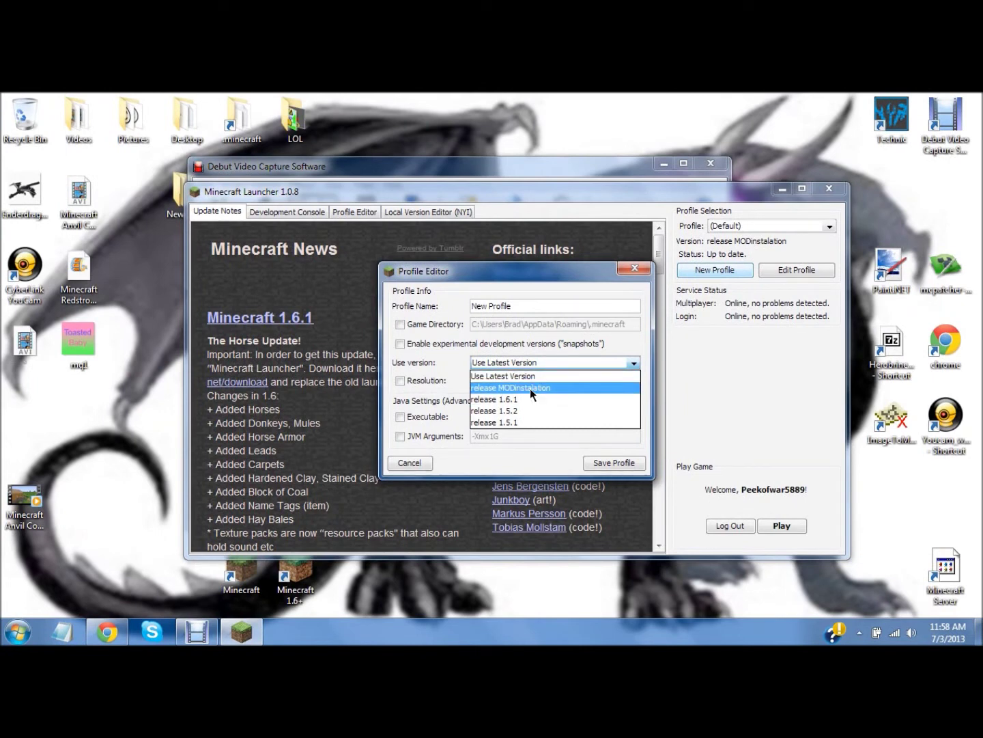
left_click(511, 387)
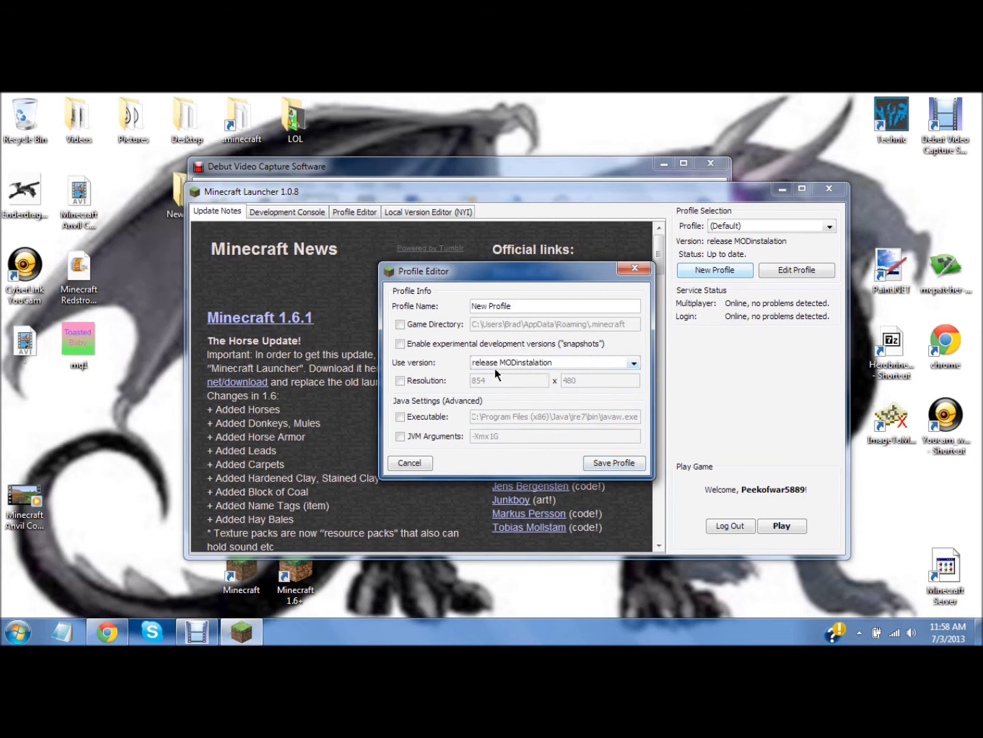
Enable a custom game directory for the new profile and extend its path with \versions\MODinstalation
left_click(401, 325)
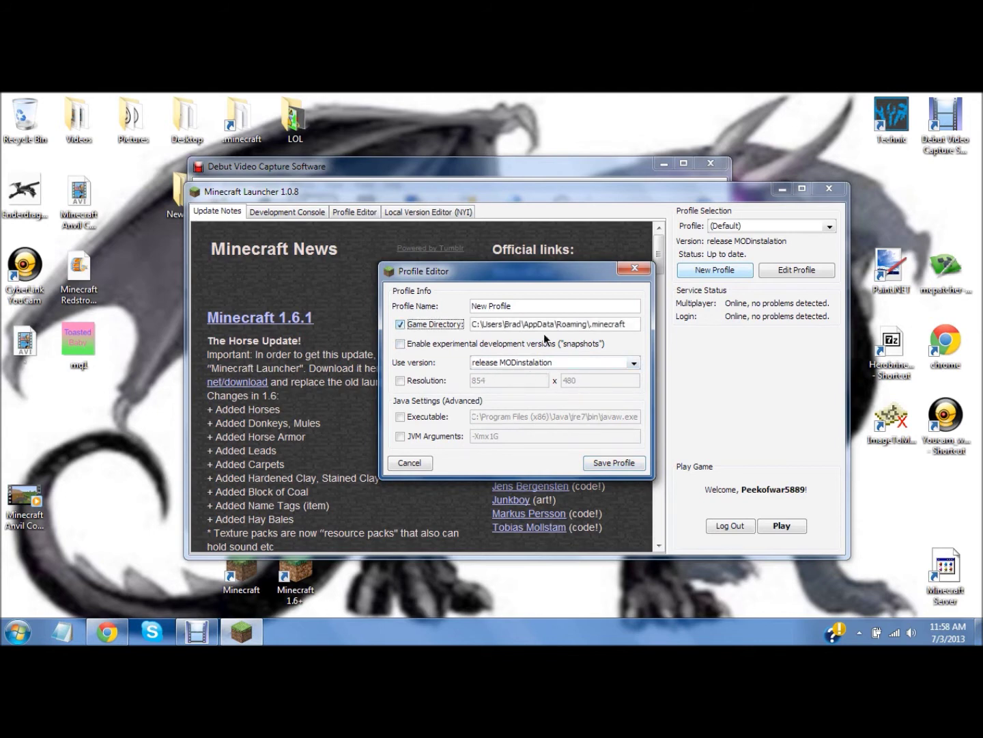
left_click(638, 324)
type("\\versions")
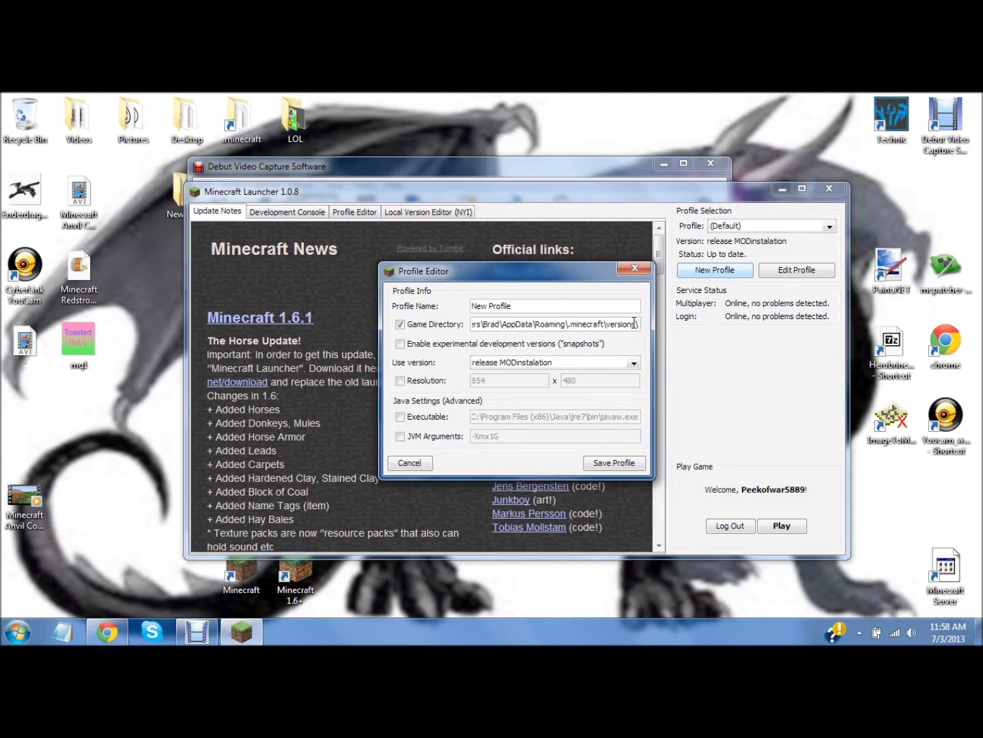
type("\\MO")
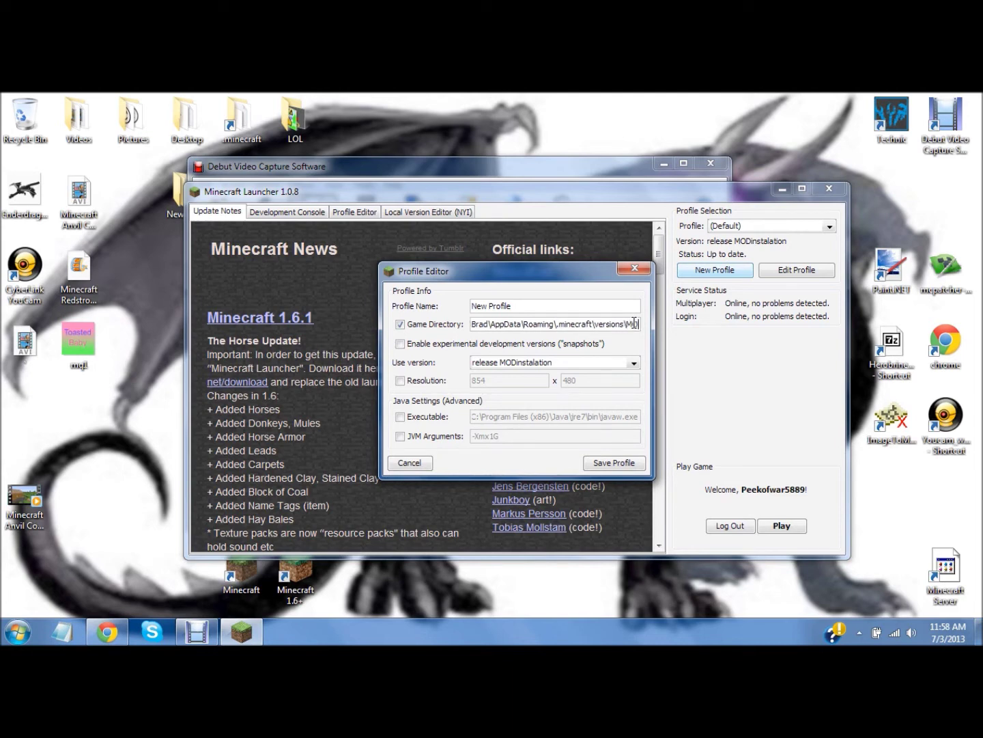
type("D")
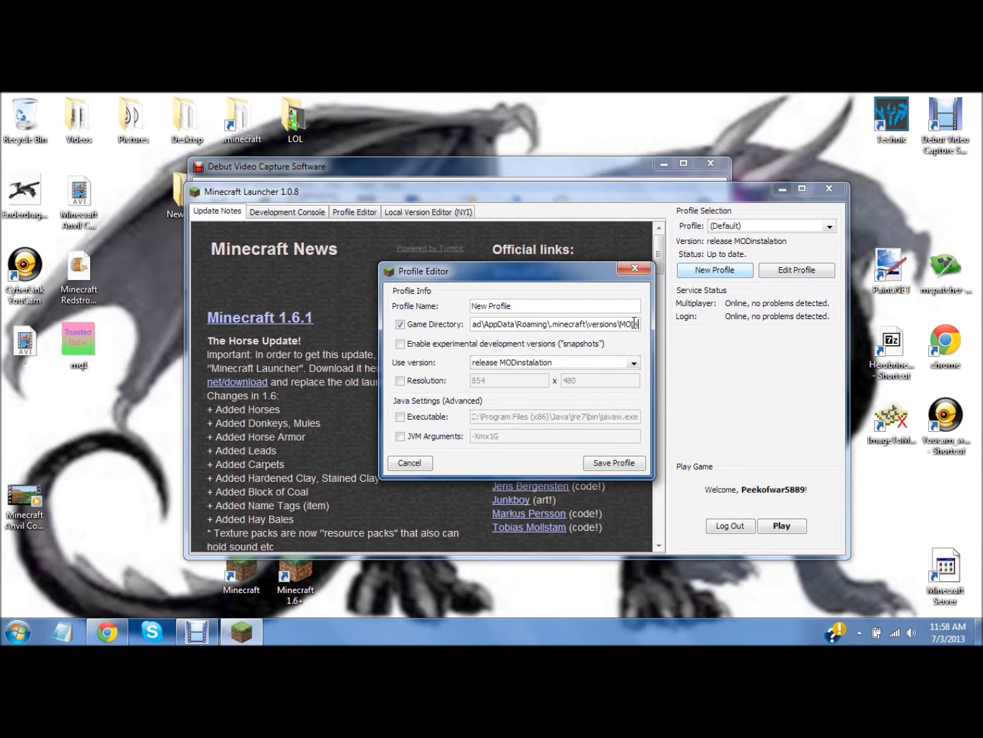
type("insta")
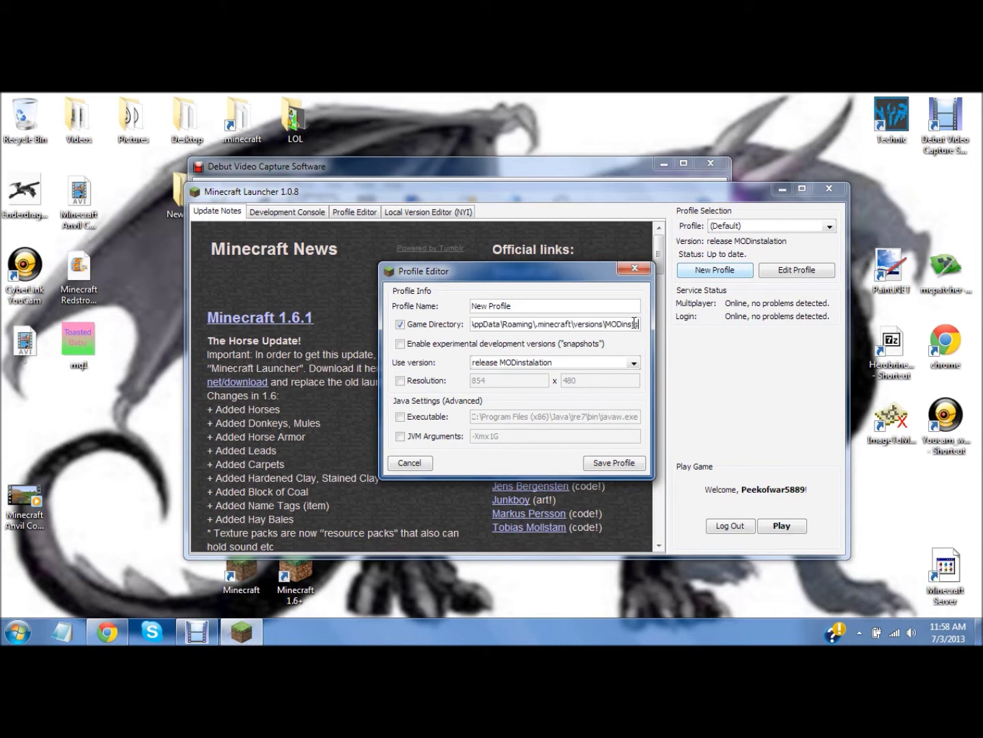
key("BackSpace")
key("BackSpace")
key("BackSpace")
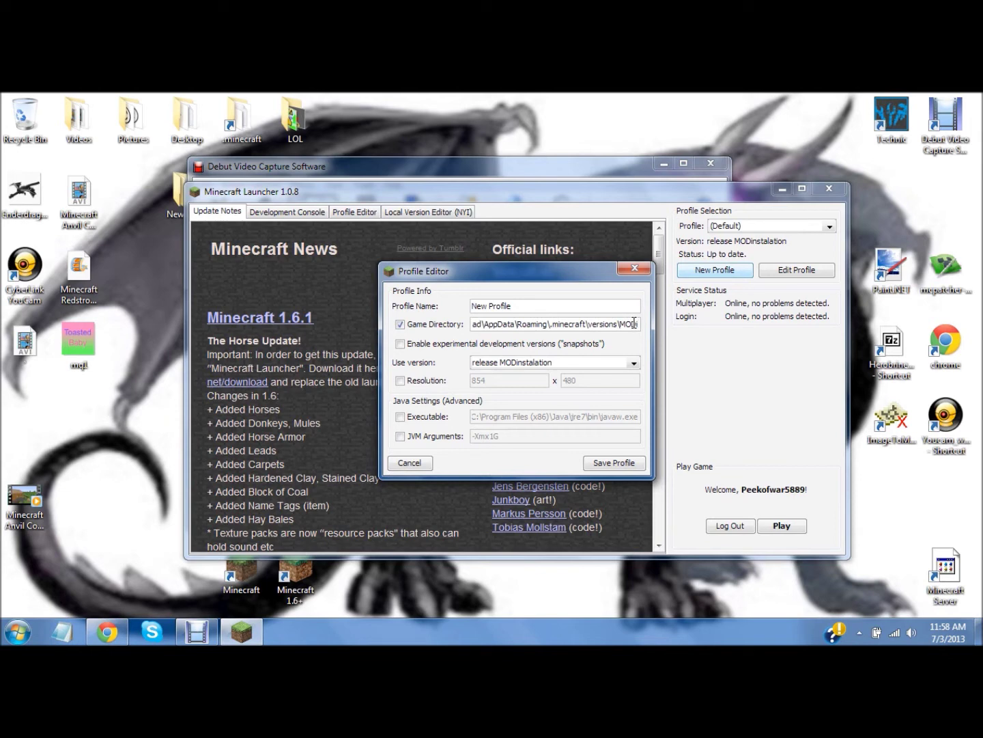
type("nstal")
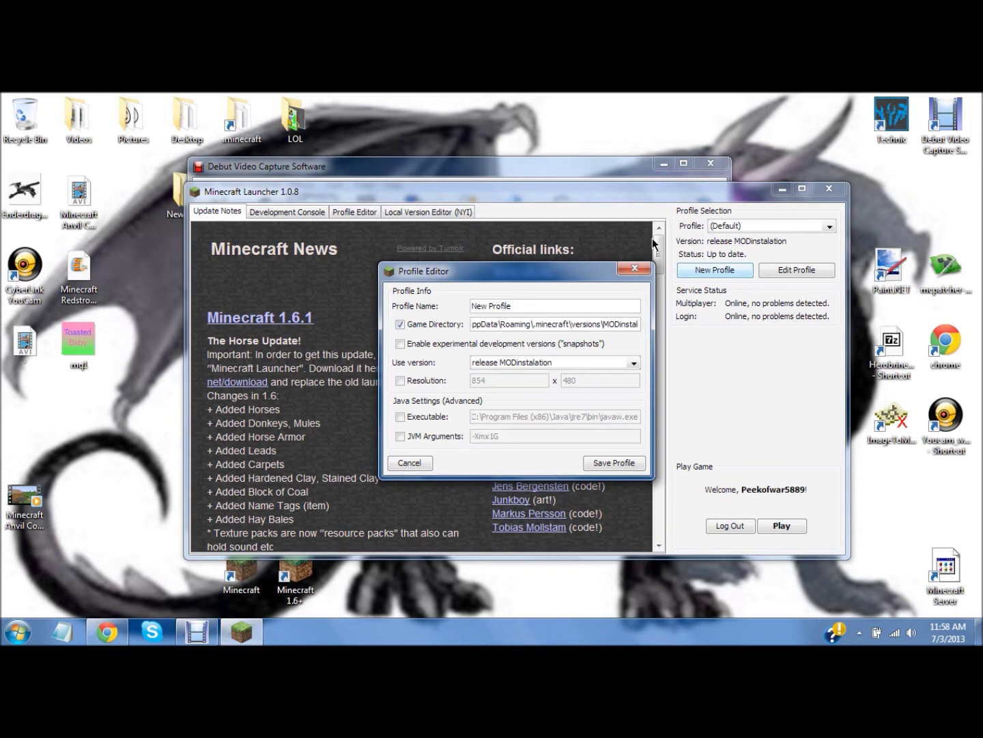
type("ation")
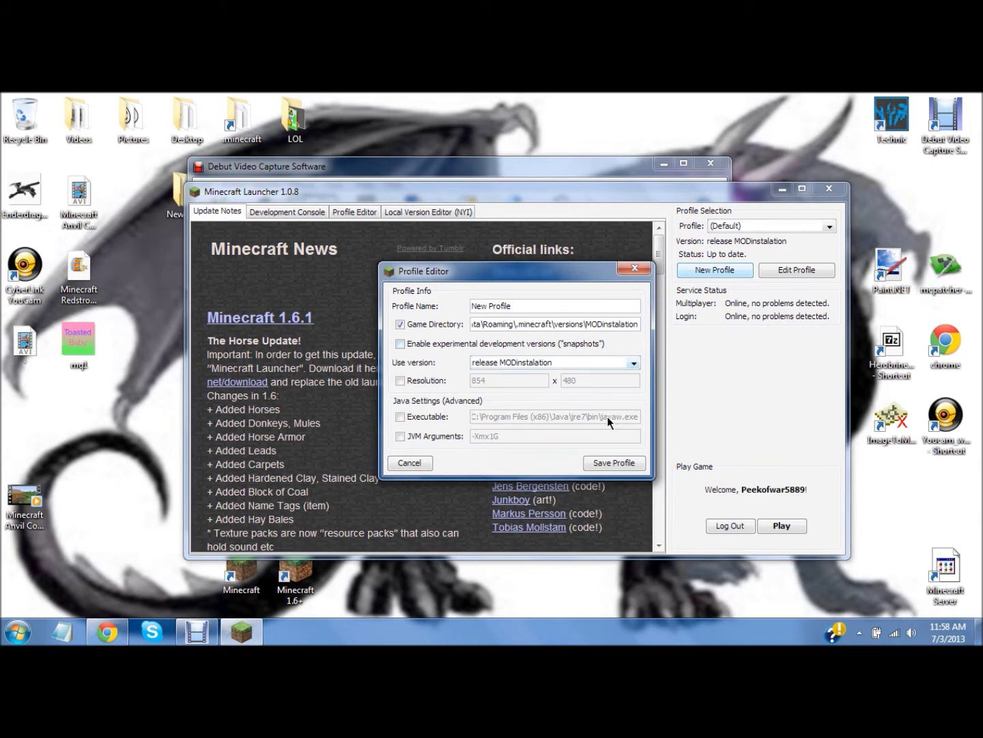
Save the new profile, launch the game with it, and check its singleplayer world list
left_click(611, 462)
left_click(827, 225)
left_click(765, 240)
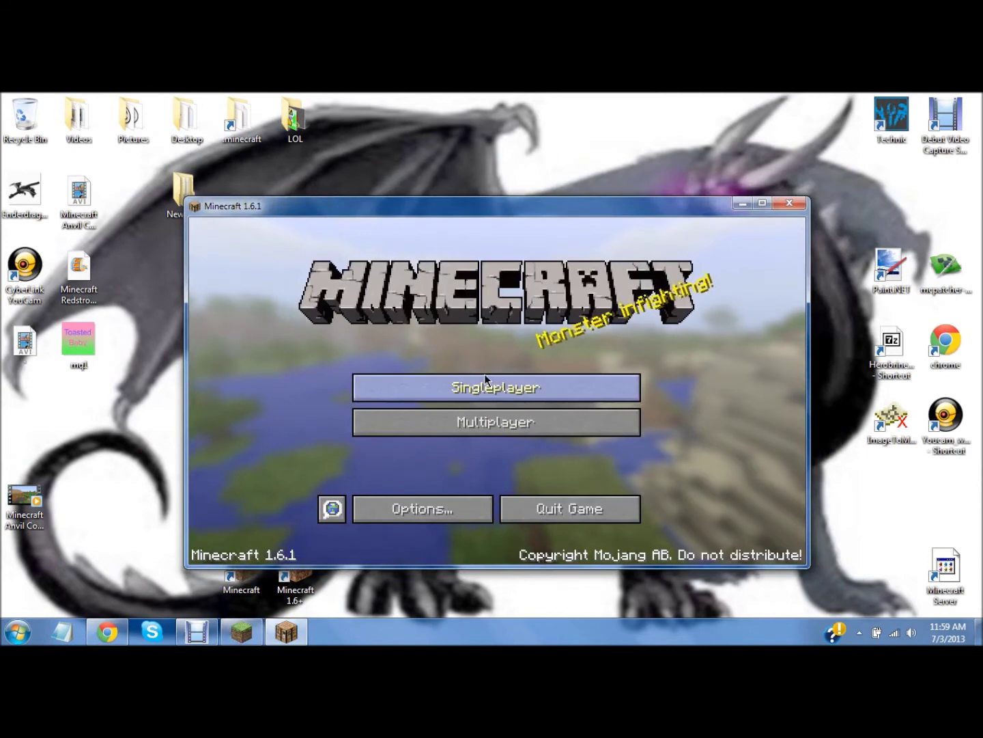
left_click(485, 383)
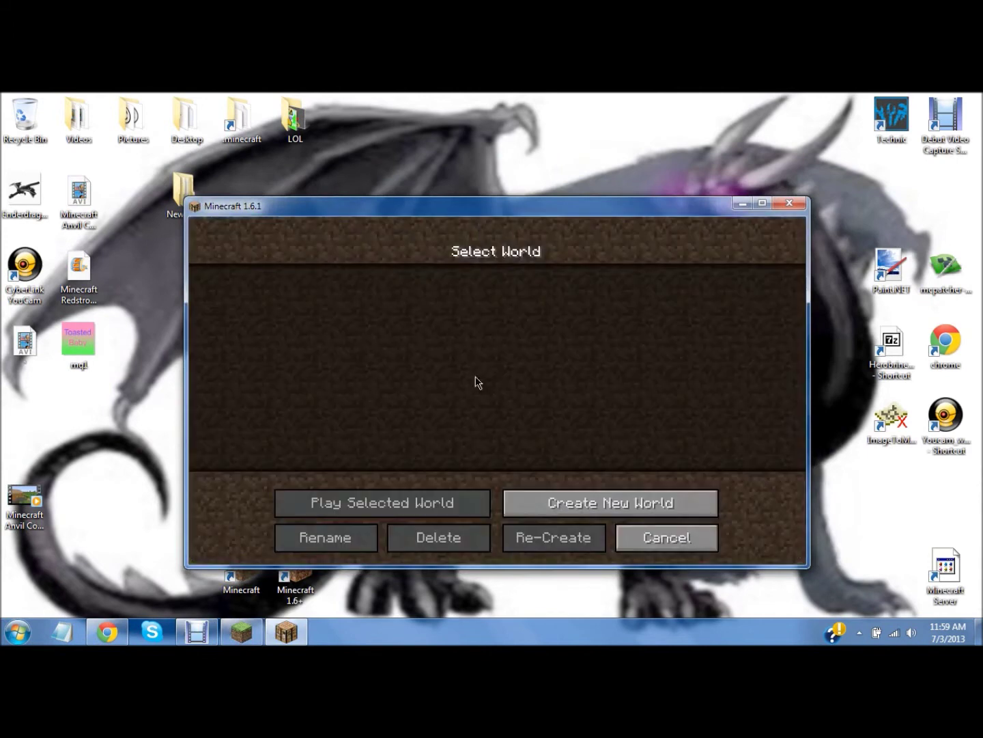
left_click(666, 550)
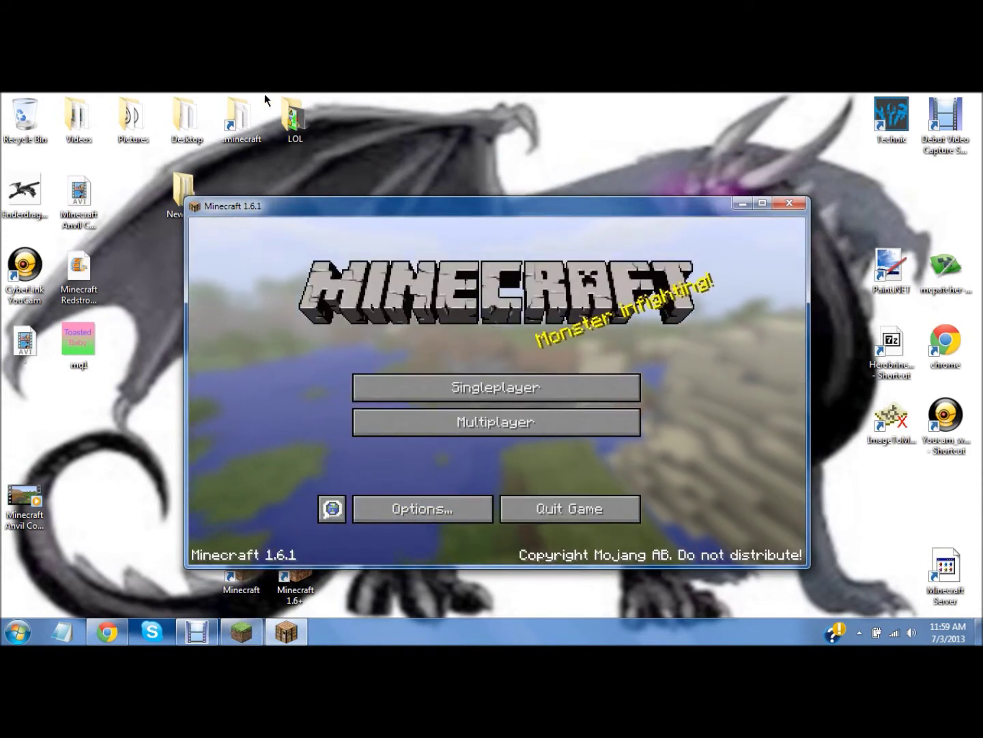
Copy the "Bathroom - Tampered" world folder from the saves folder of .minecraft
left_click(236, 115)
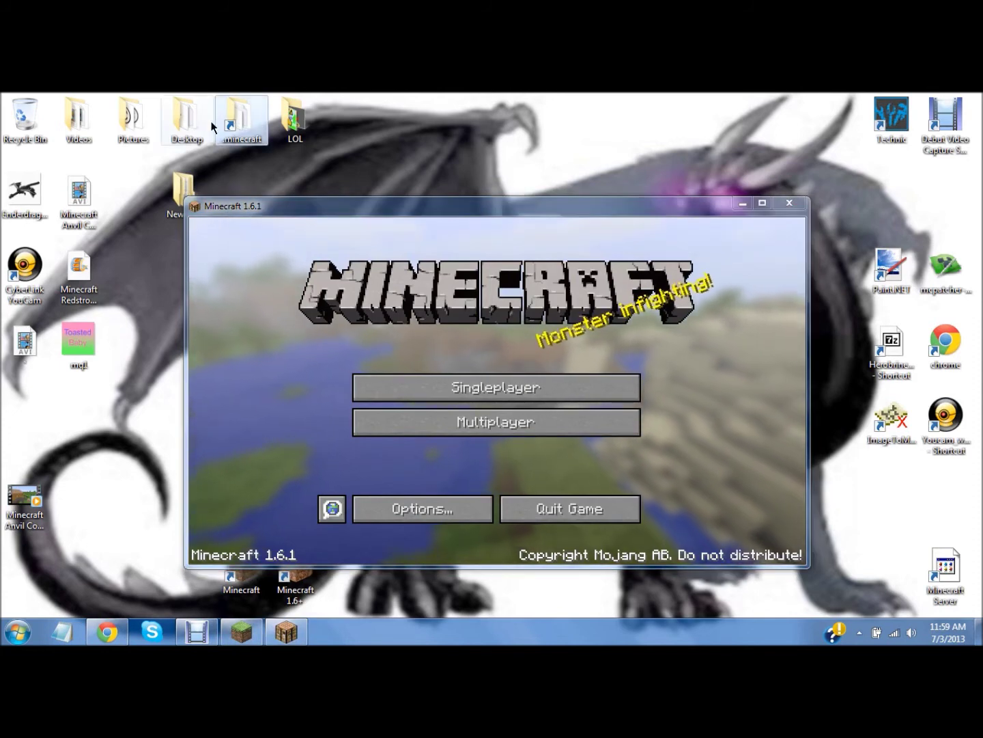
double_click(229, 127)
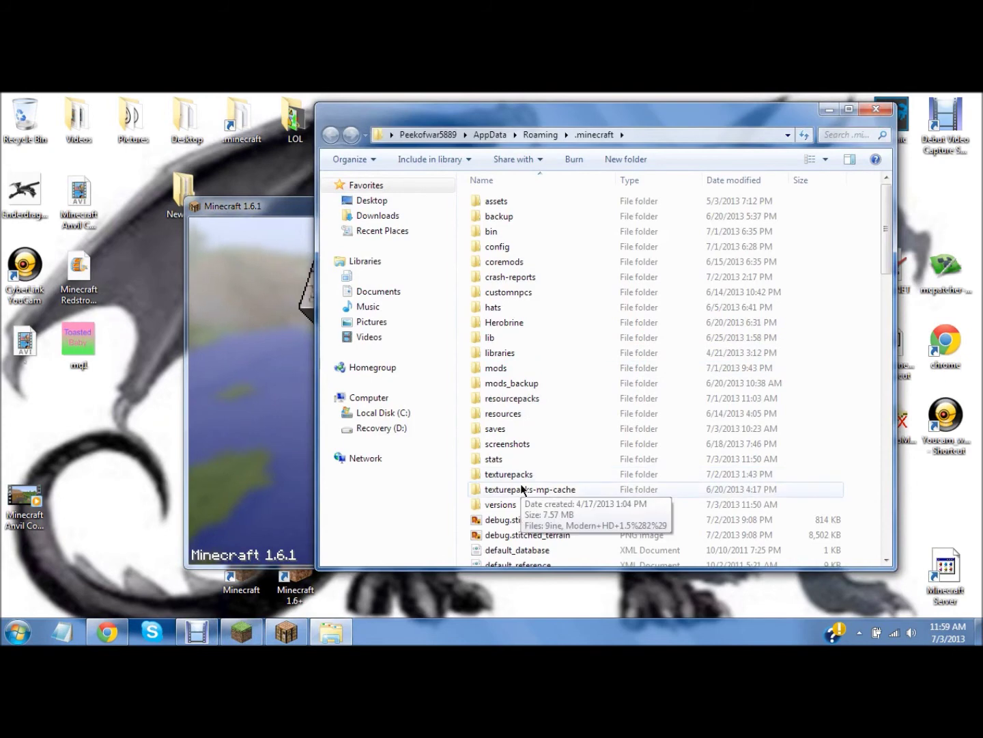
double_click(513, 430)
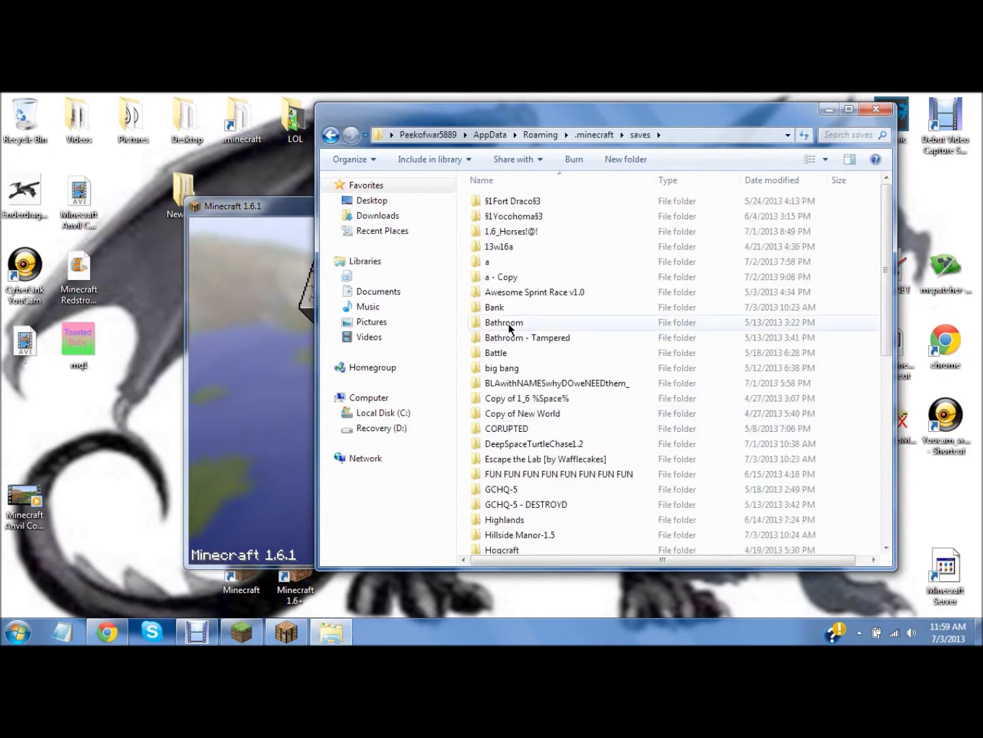
right_click(520, 341)
left_click(565, 500)
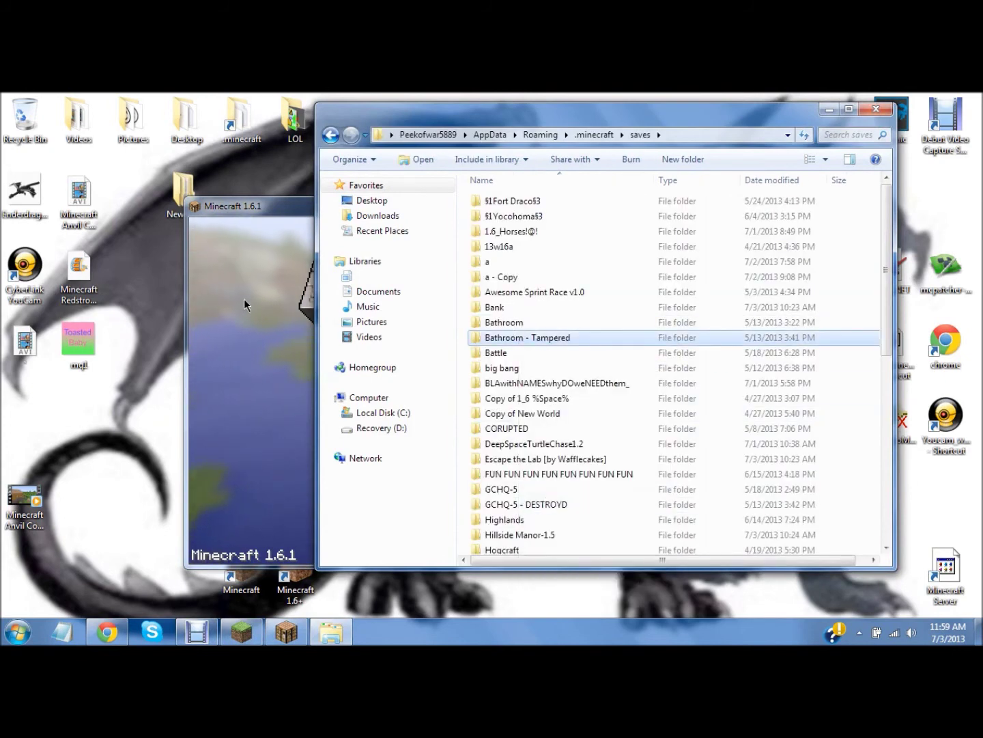
Paste the copied world folder into the saves folder of versions\MODinstalation
key("BackSpace")
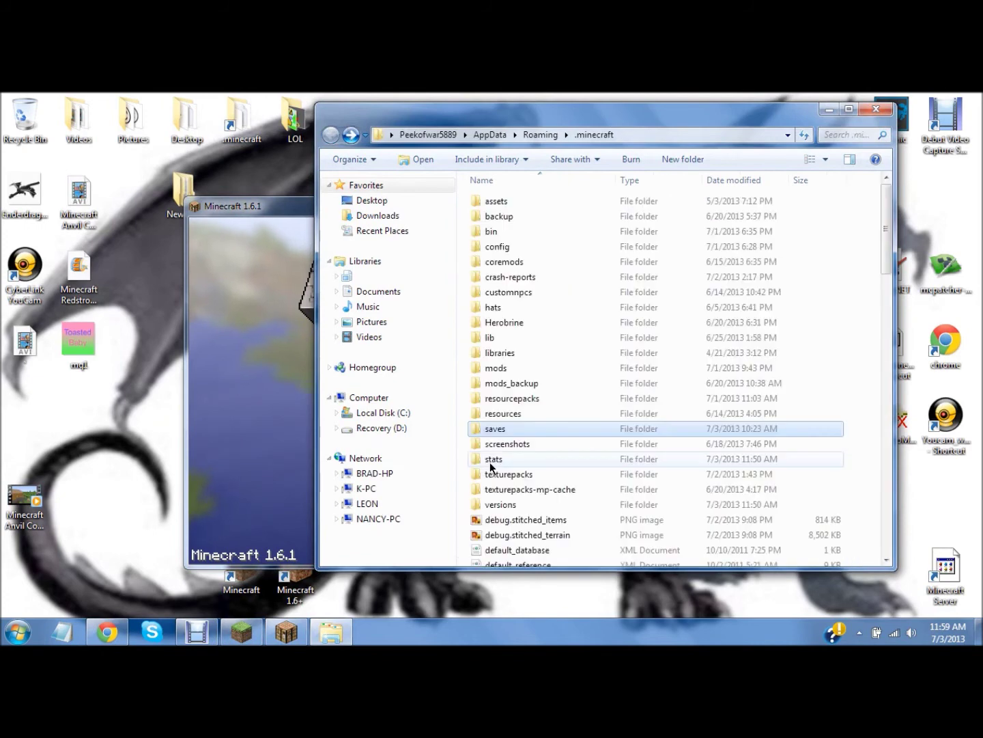
double_click(507, 502)
double_click(506, 217)
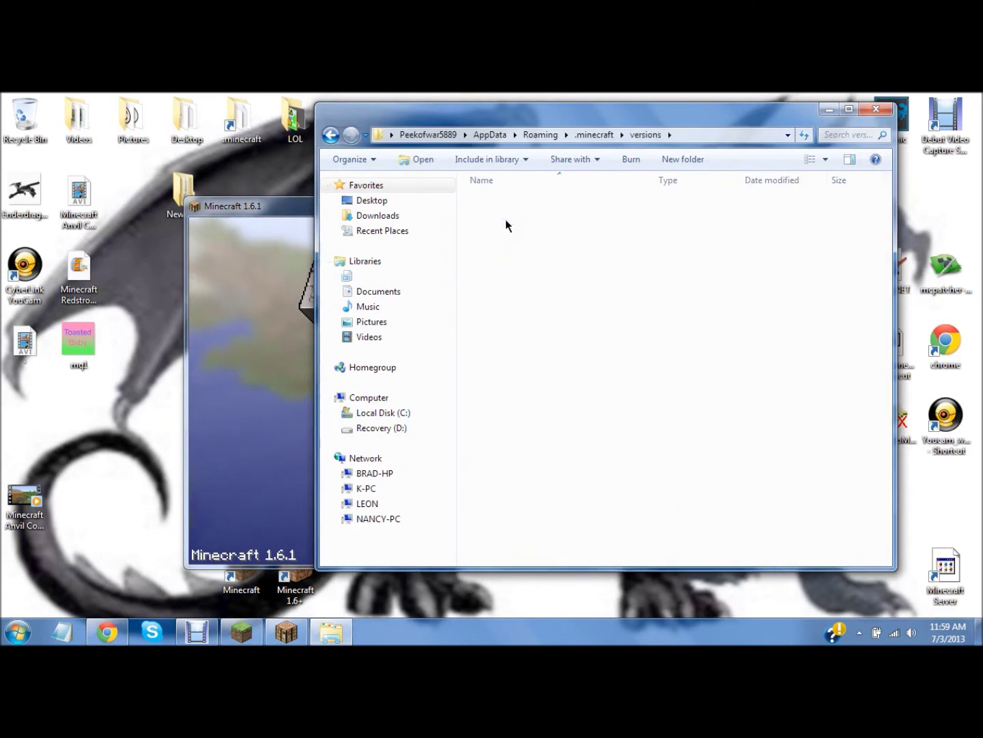
double_click(495, 231)
right_click(514, 255)
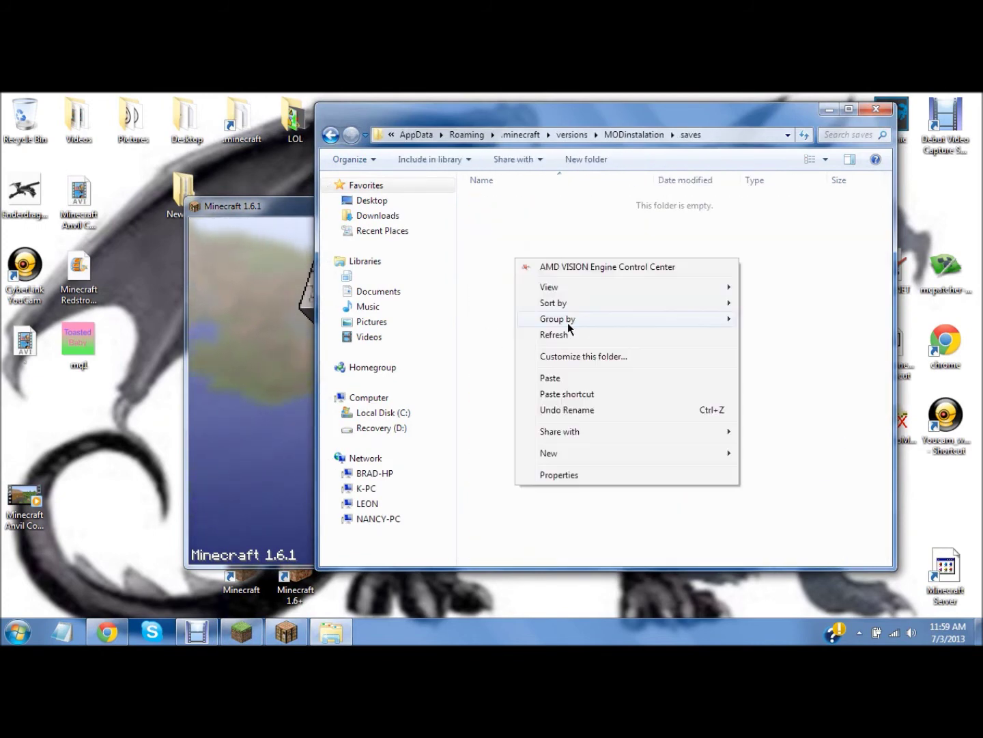
left_click(549, 377)
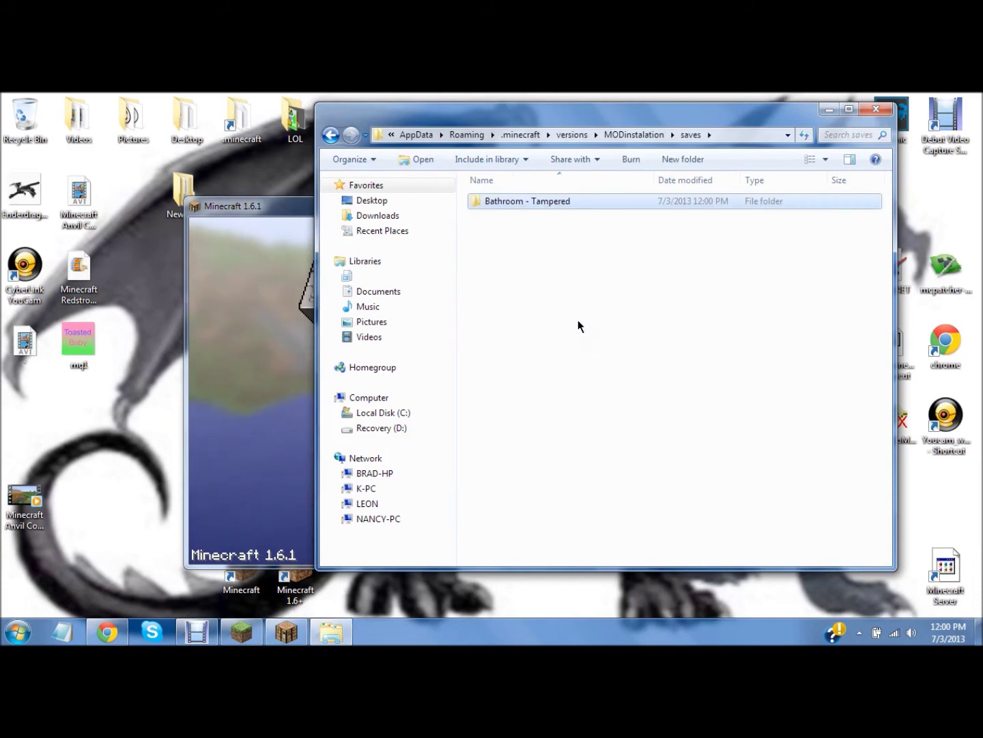
Copy the dated tmi text files, TMI and TooManyItems from the .minecraft folder, and open the versions folder
key("BackSpace")
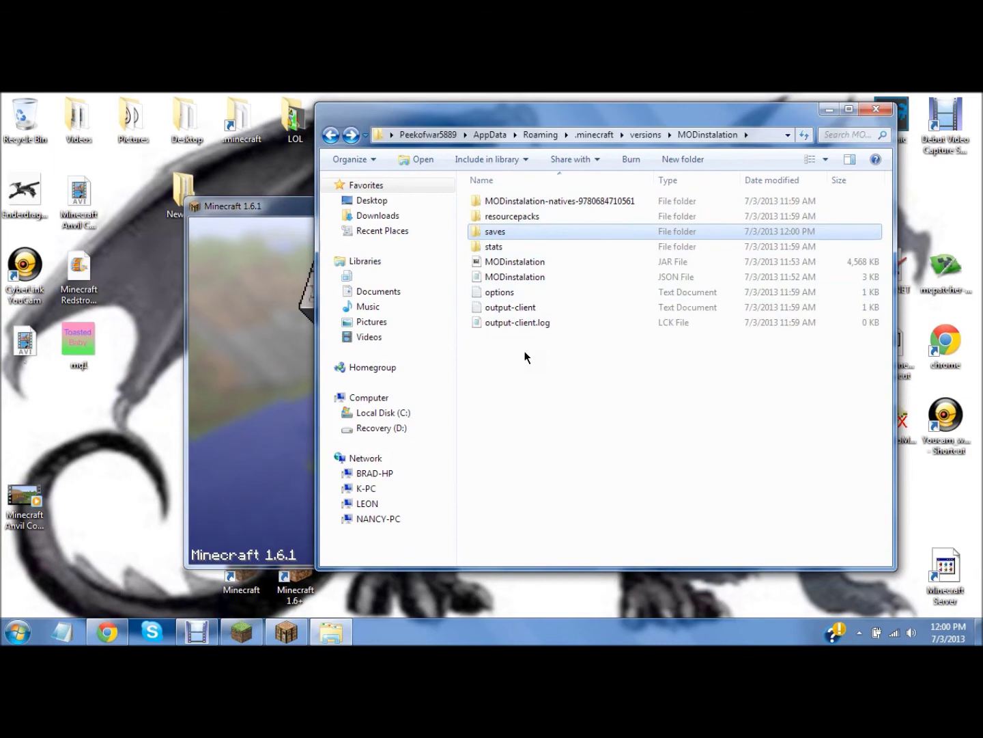
key("BackSpace")
key("BackSpace")
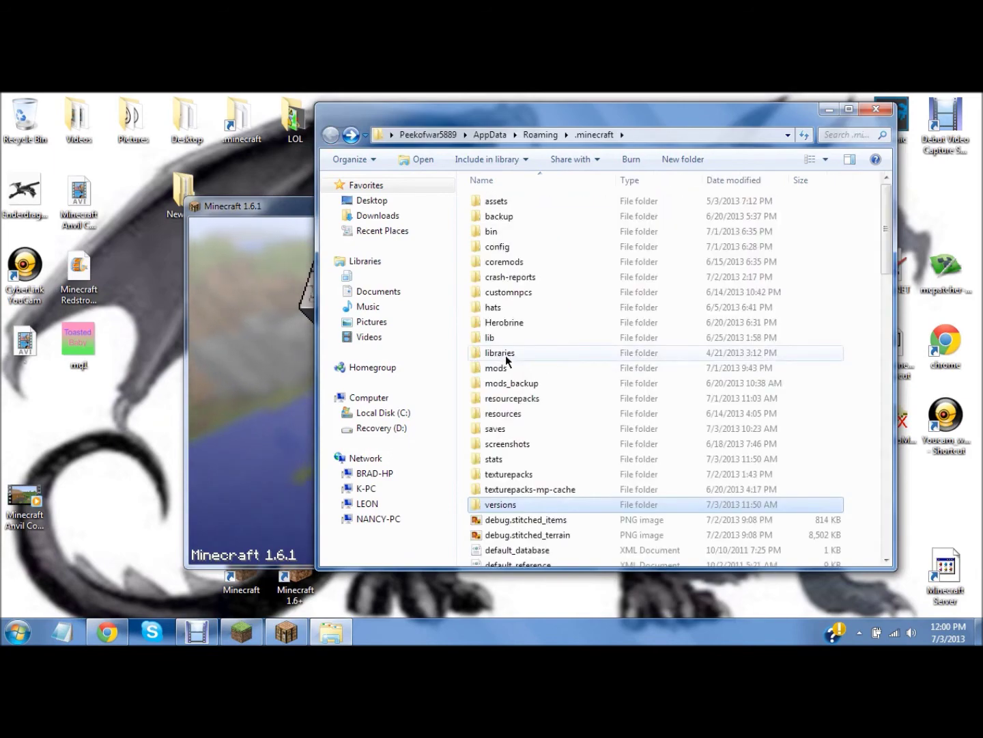
scroll(477, 448, "down", 20)
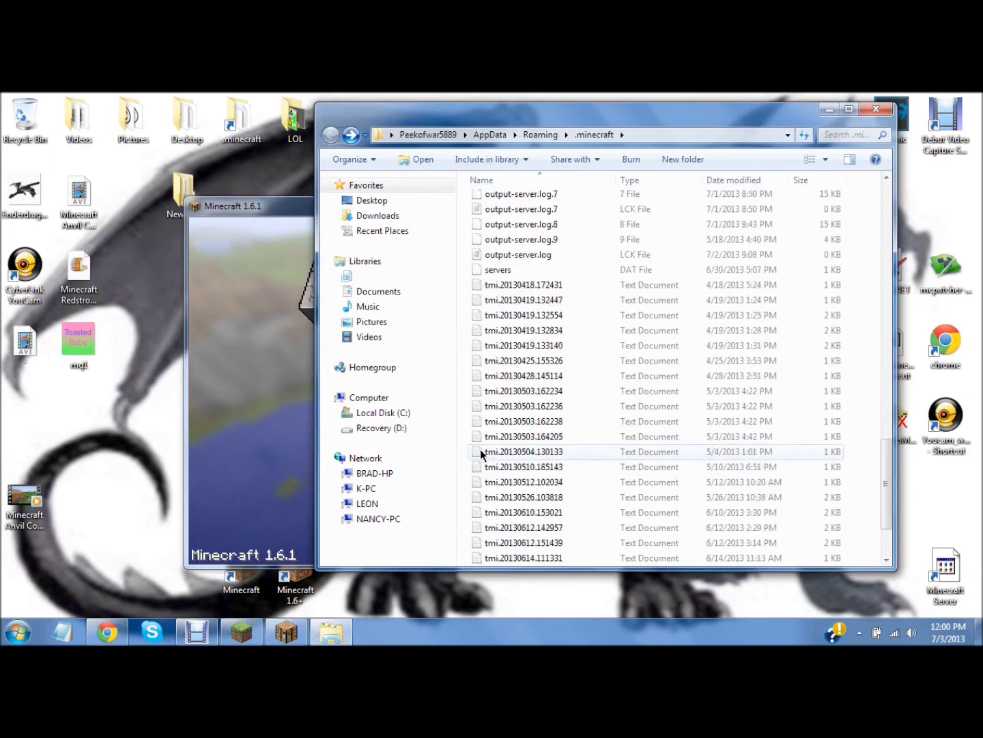
scroll(487, 378, "up", 3)
left_click_drag(463, 407, 525, 529)
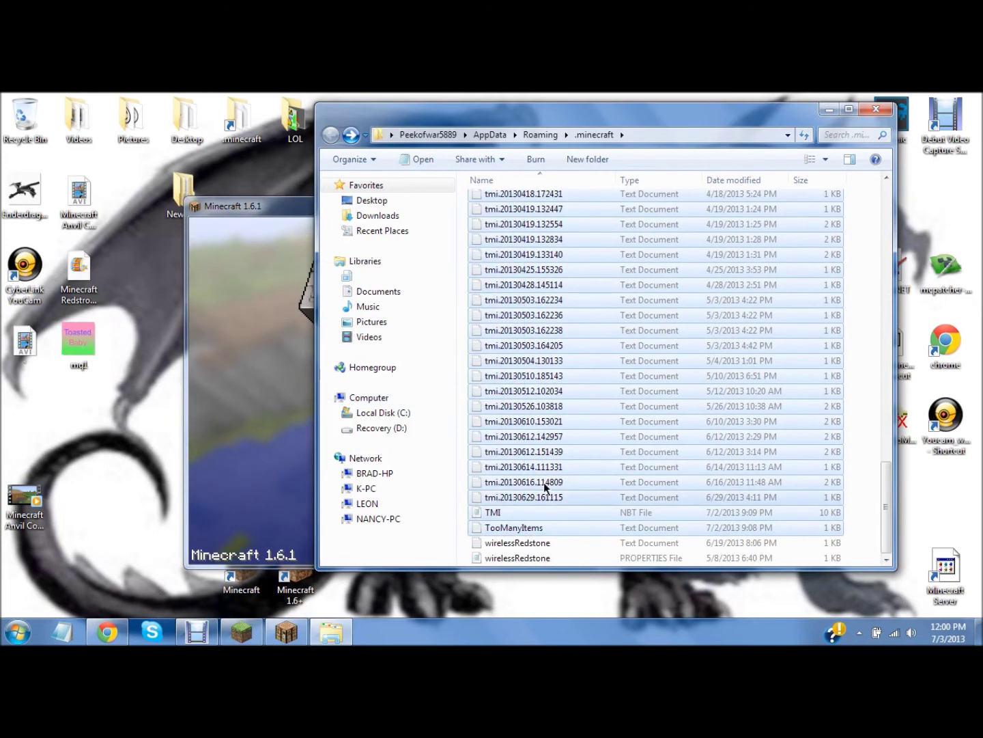
right_click(575, 326)
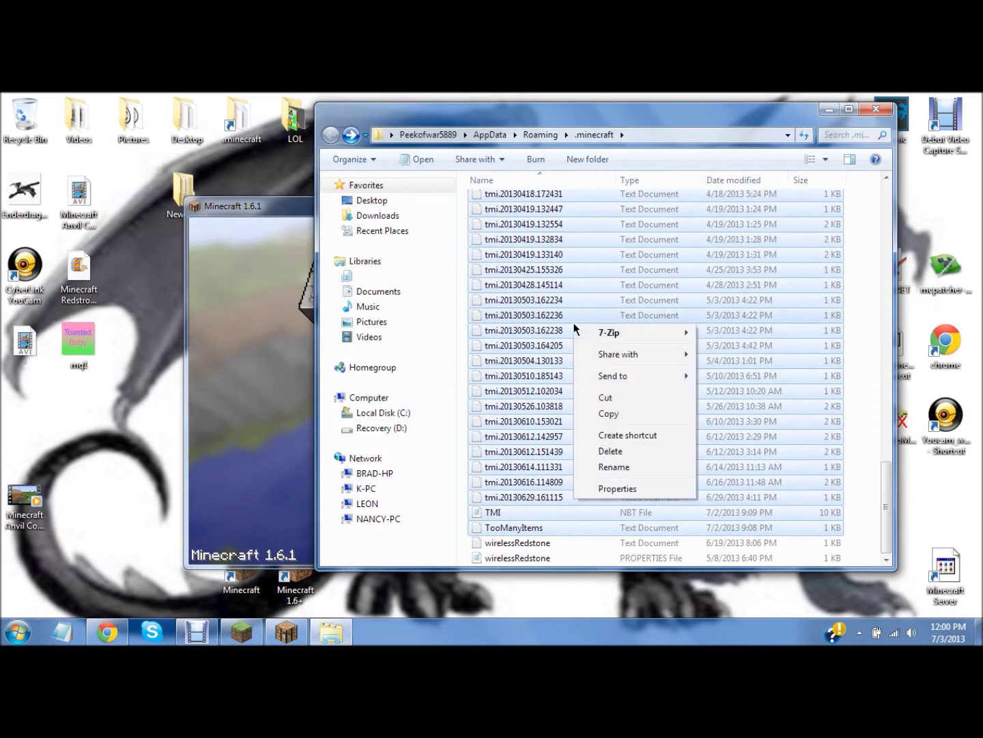
left_click(611, 415)
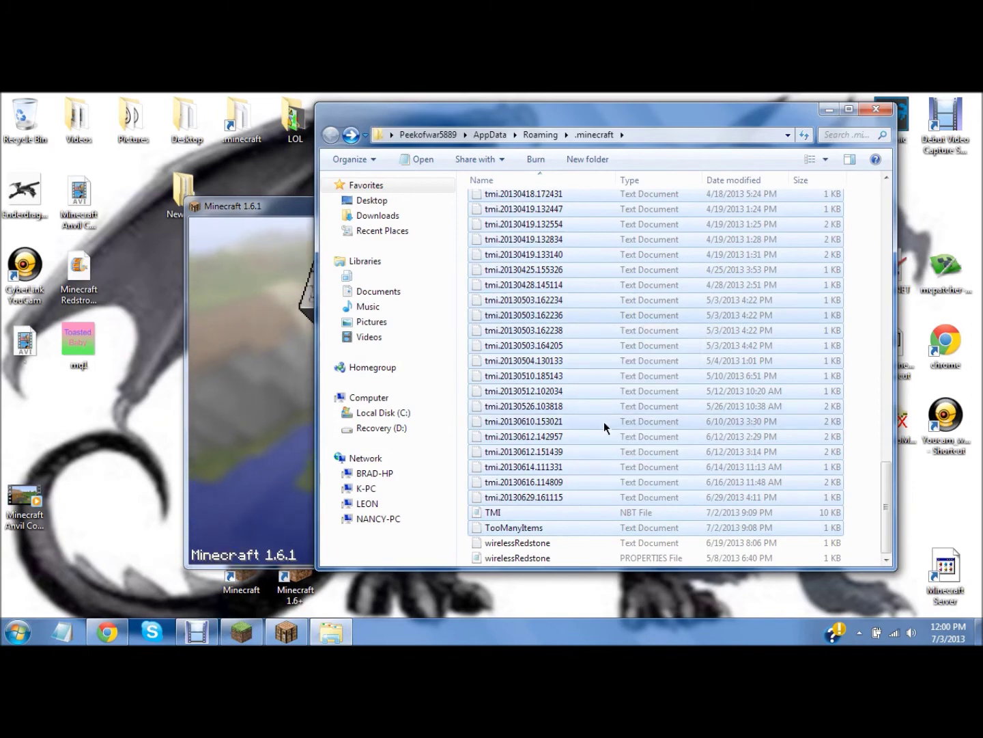
scroll(594, 414, "up", 5)
scroll(579, 399, "up", 20)
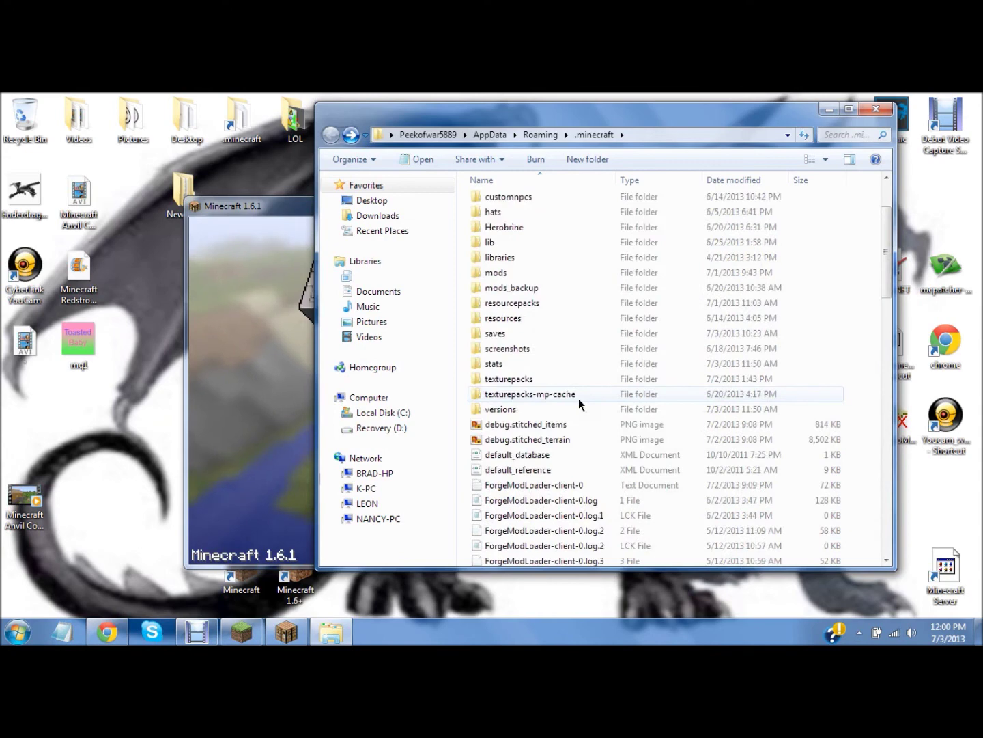
scroll(492, 454, "down", 1)
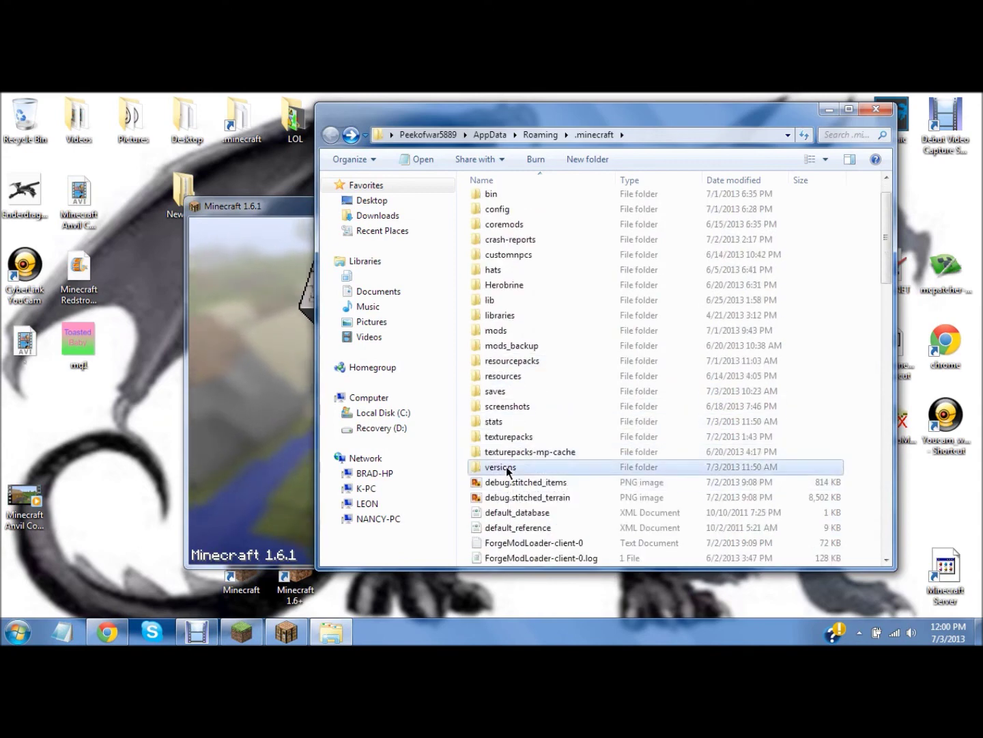
double_click(499, 467)
Switch to Minecraft, load the "Bathroom - Tampered" singleplayer world, and open the inventory to check TooManyItems
left_click(213, 280)
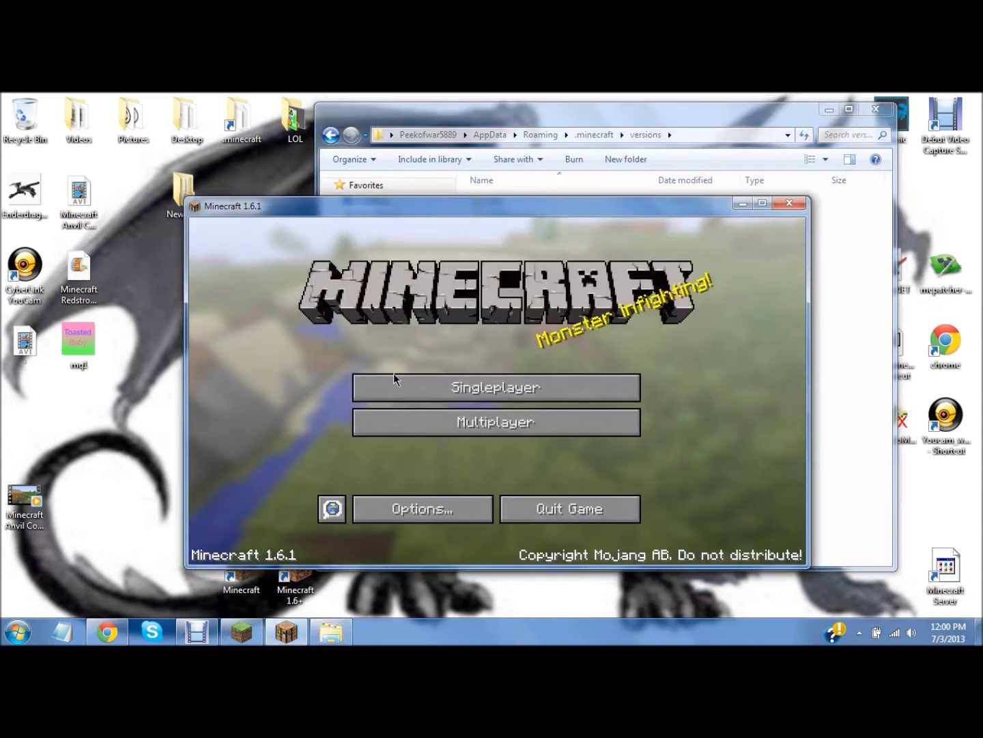
left_click(408, 384)
double_click(409, 383)
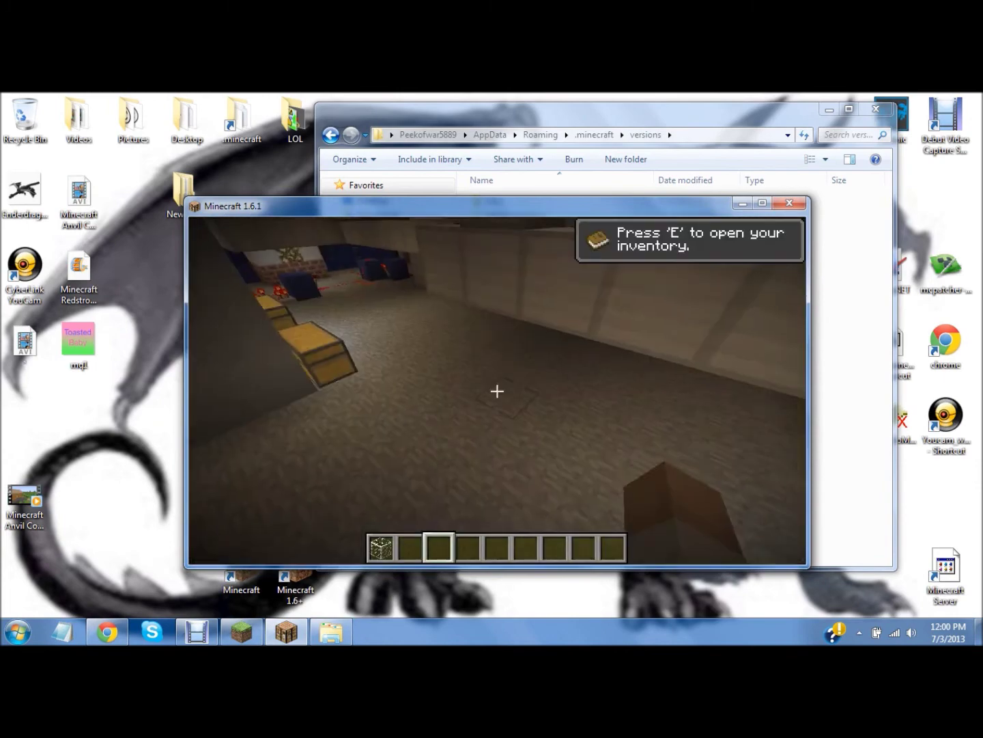
key("e")
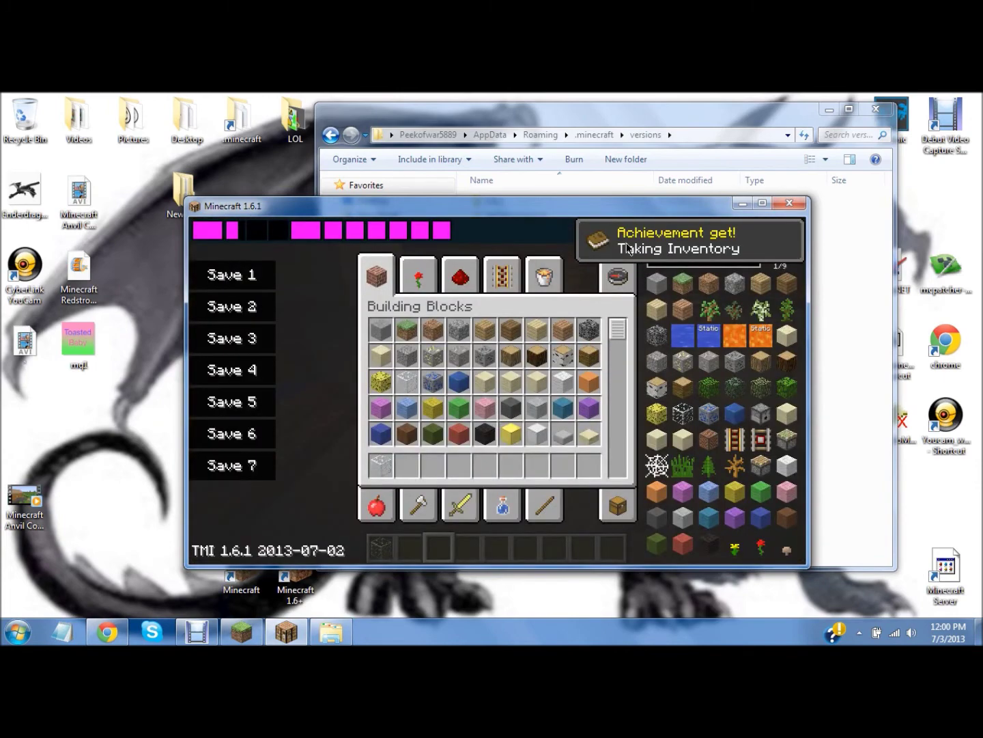
Maximize the game window to examine the TooManyItems inventory overlay, and leave the inventory for the game menu
double_click(615, 206)
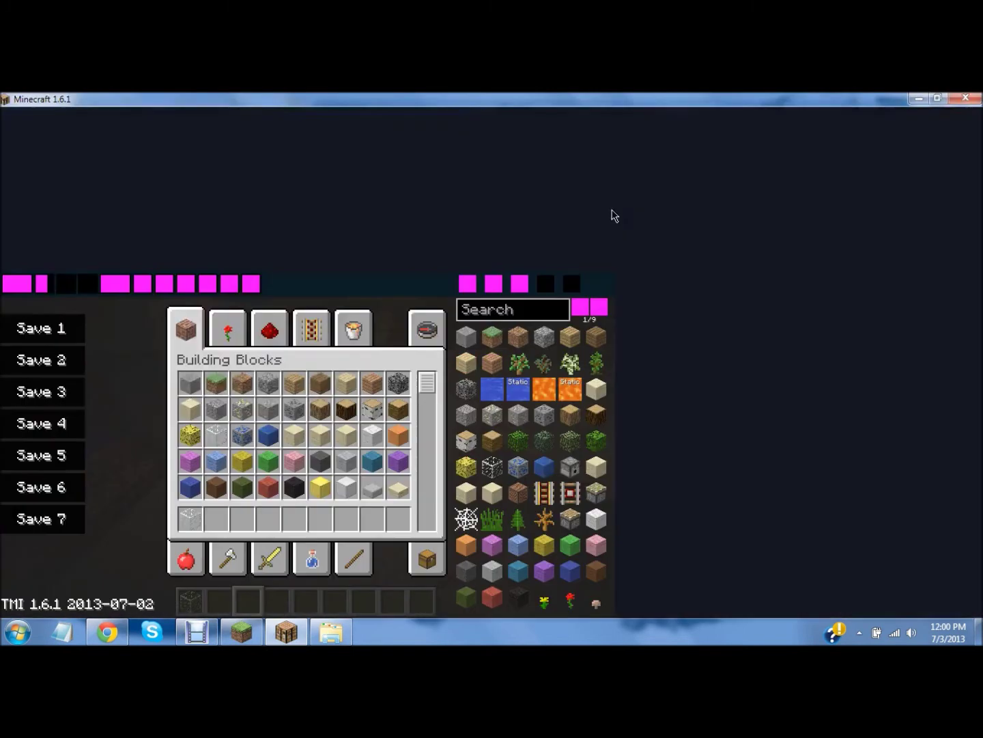
left_click(679, 122)
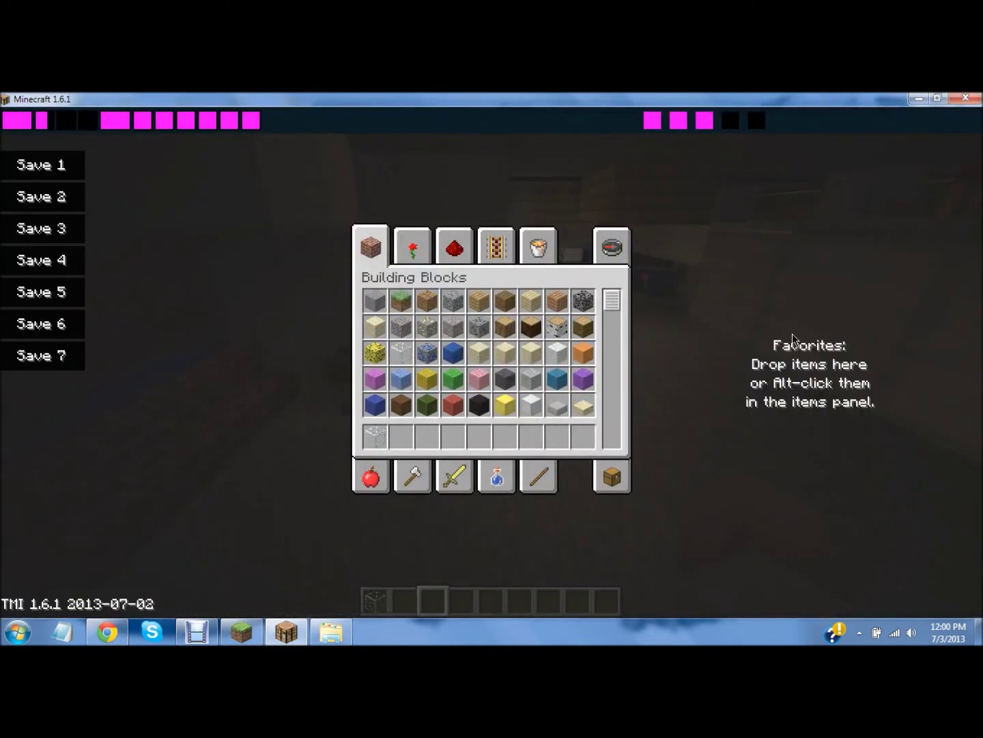
key("Escape")
key("Escape")
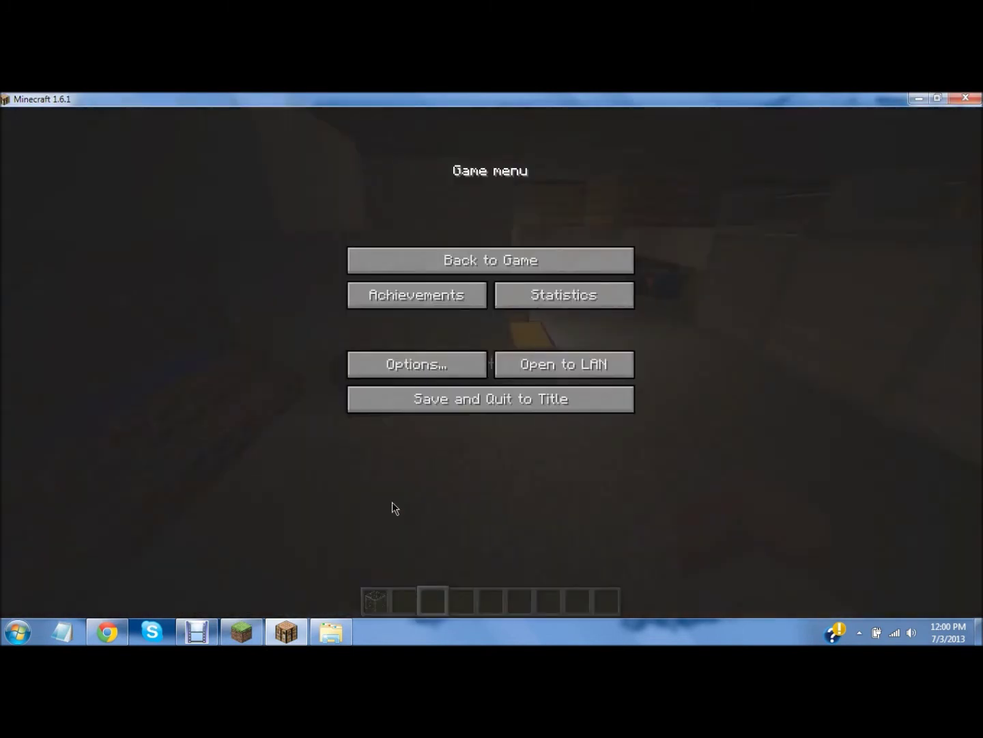
Switch to File Explorer, paste the copied TMI files into versions\MODinstalation, replacing the conflicting ones, and close the folder window
left_click(332, 633)
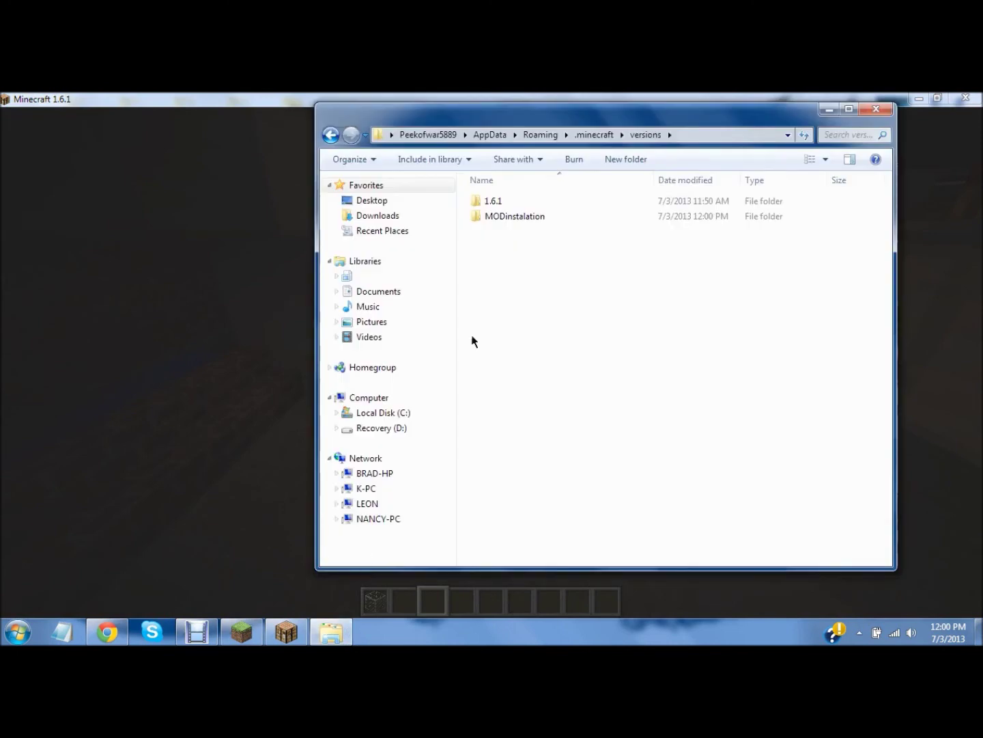
double_click(528, 219)
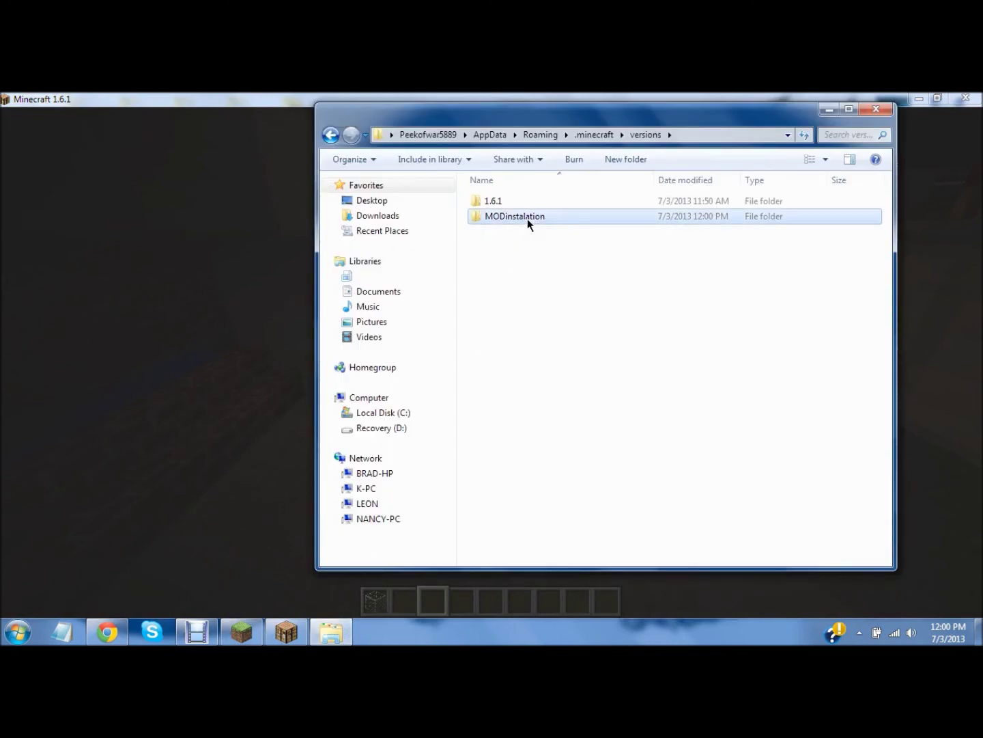
right_click(493, 434)
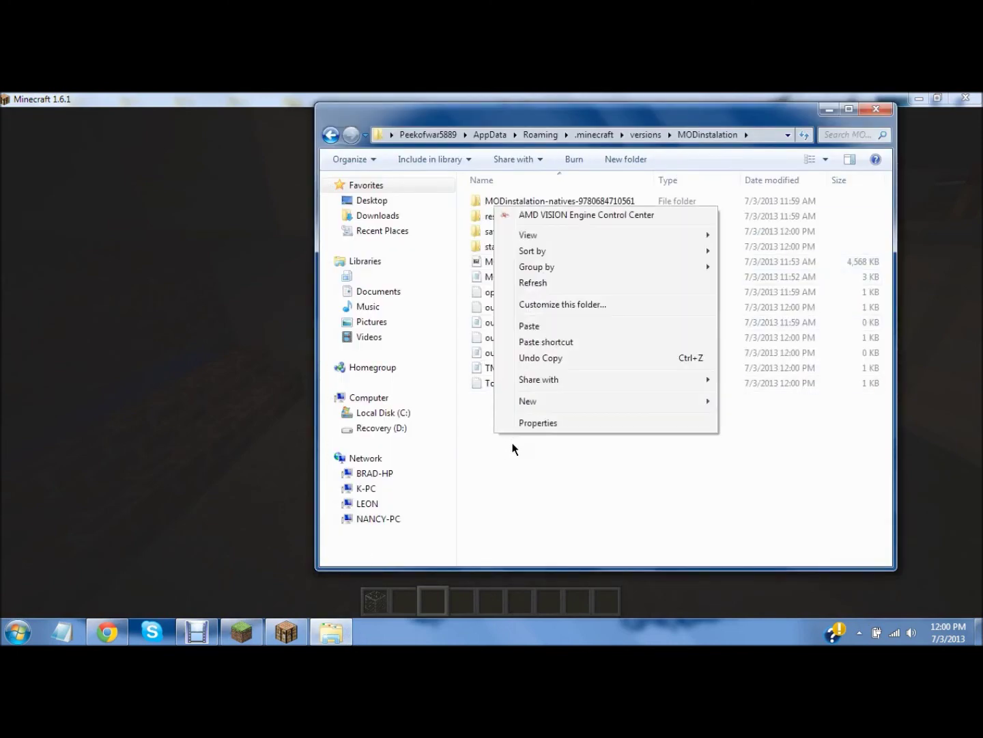
left_click(530, 326)
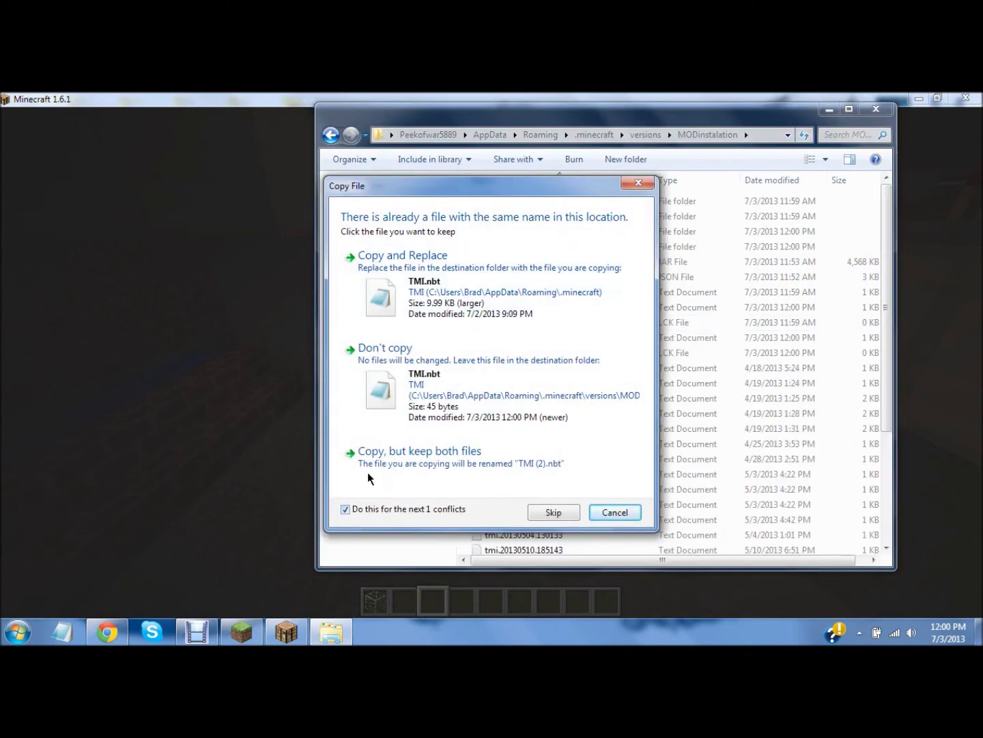
left_click(416, 307)
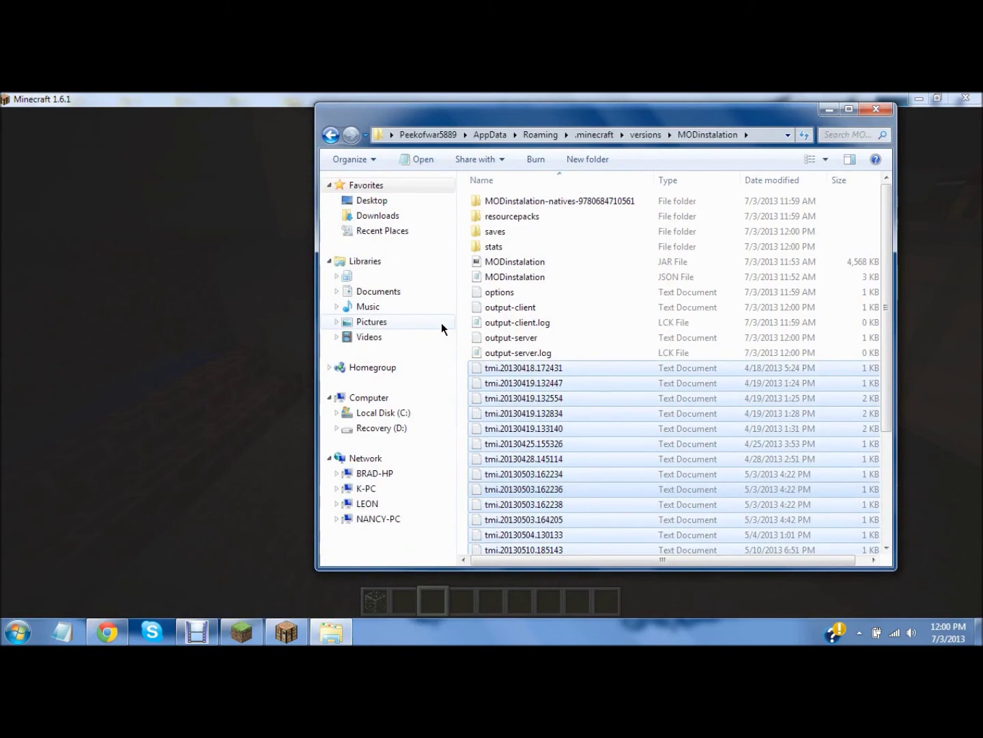
left_click(875, 111)
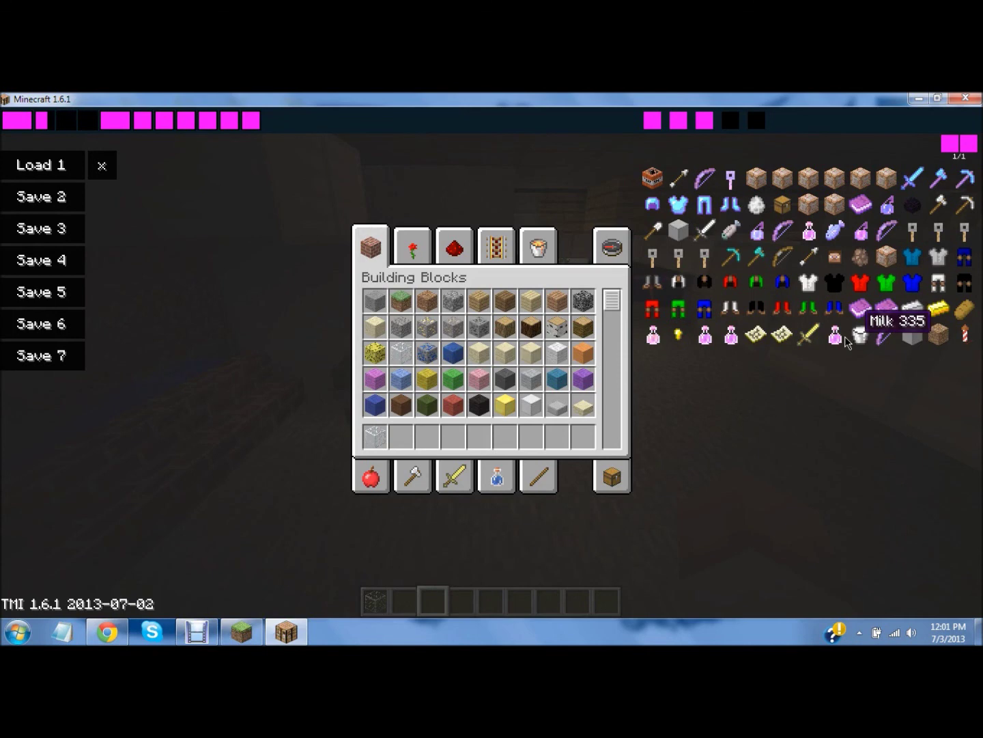
Check the saved TooManyItems potion's details and the survival inventory, and save and quit the world to the title screen
mouse_move(836, 338)
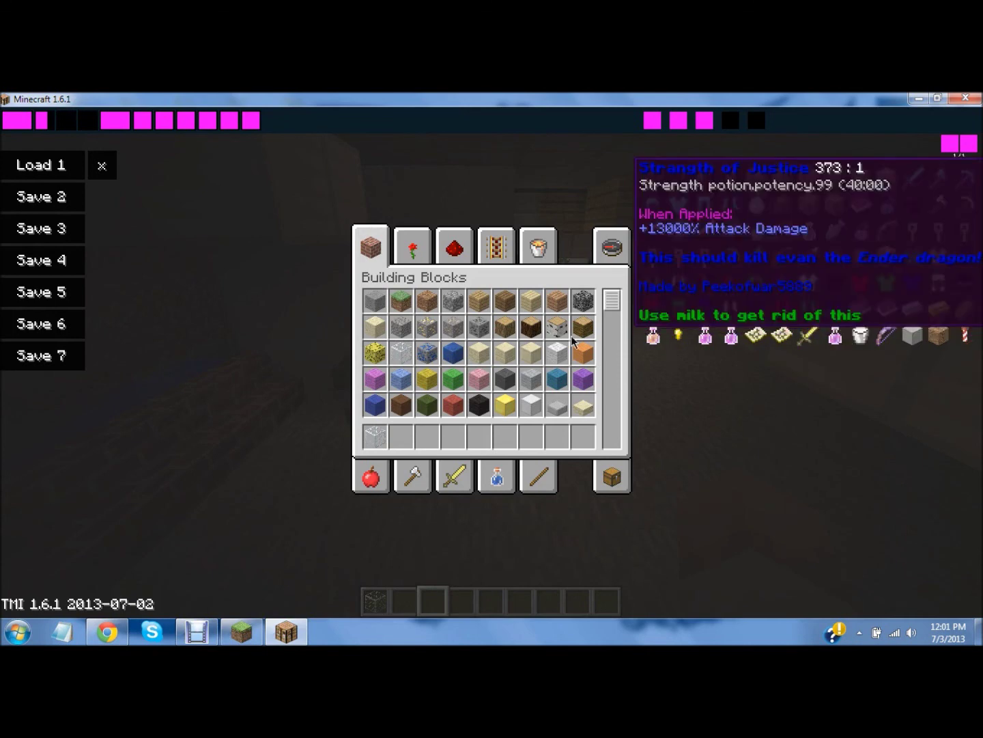
left_click(612, 476)
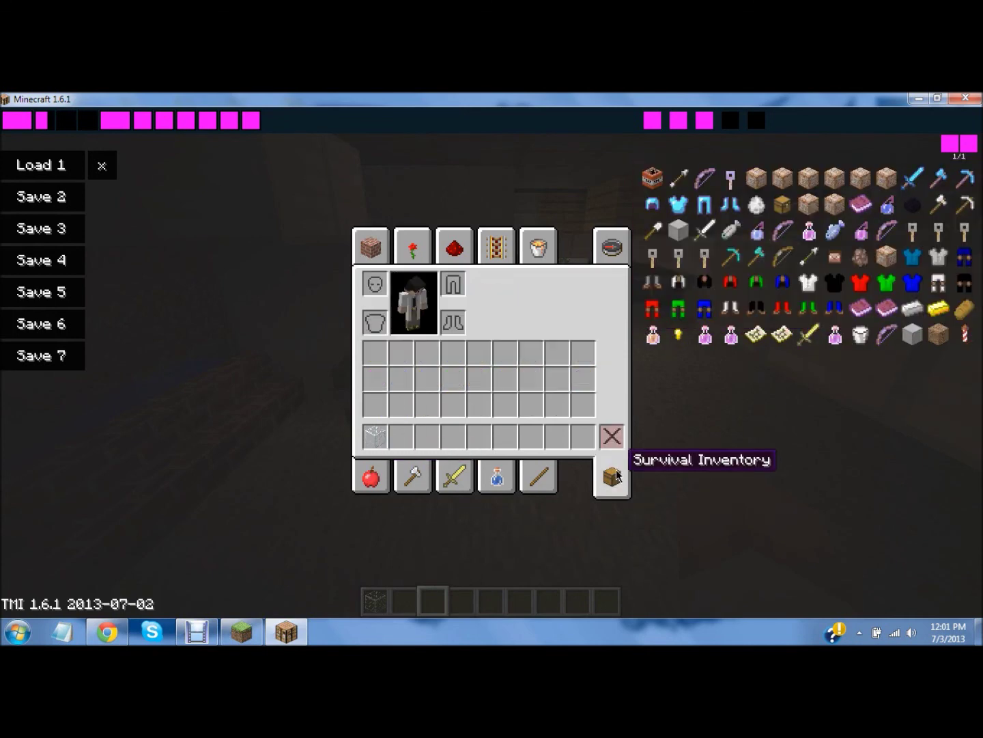
key("Escape")
key("Escape")
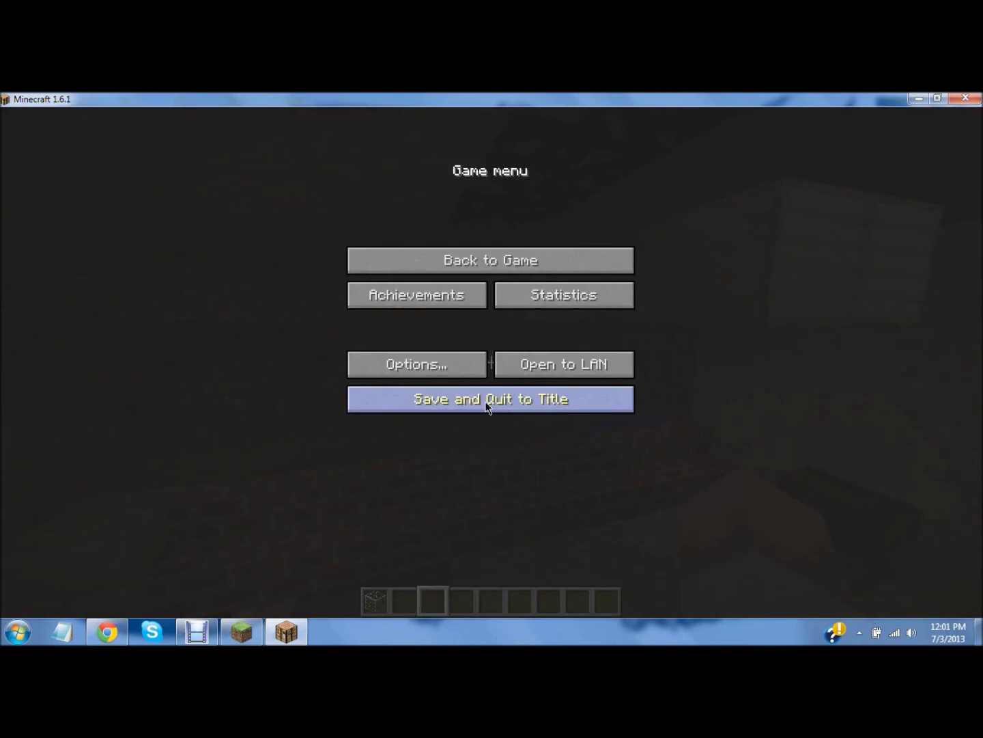
left_click(489, 403)
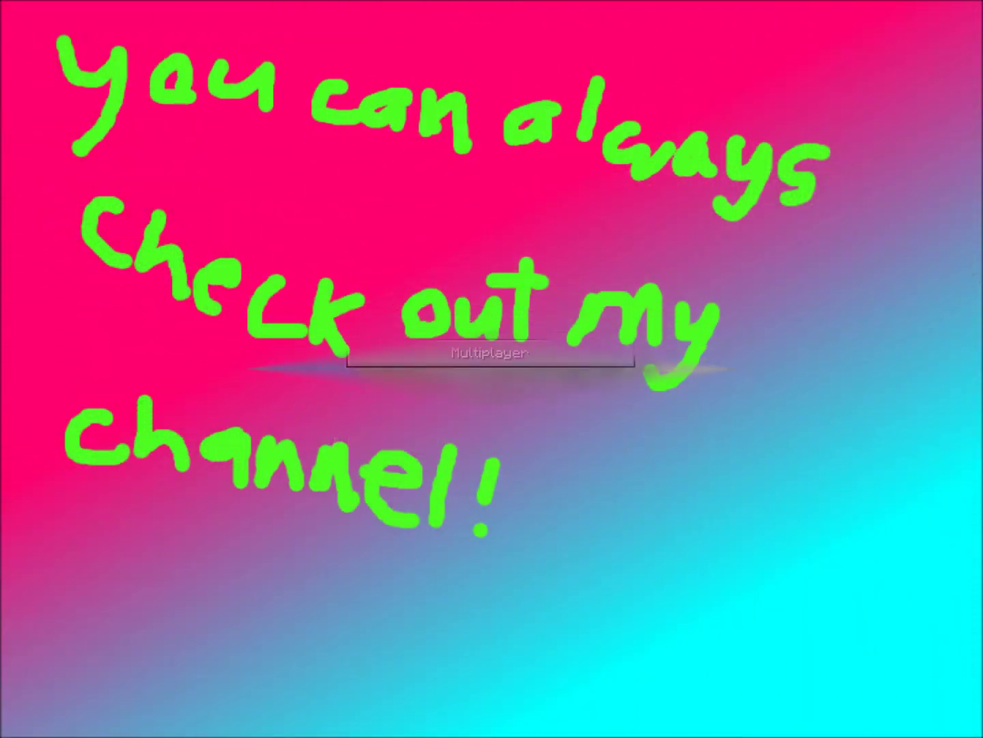